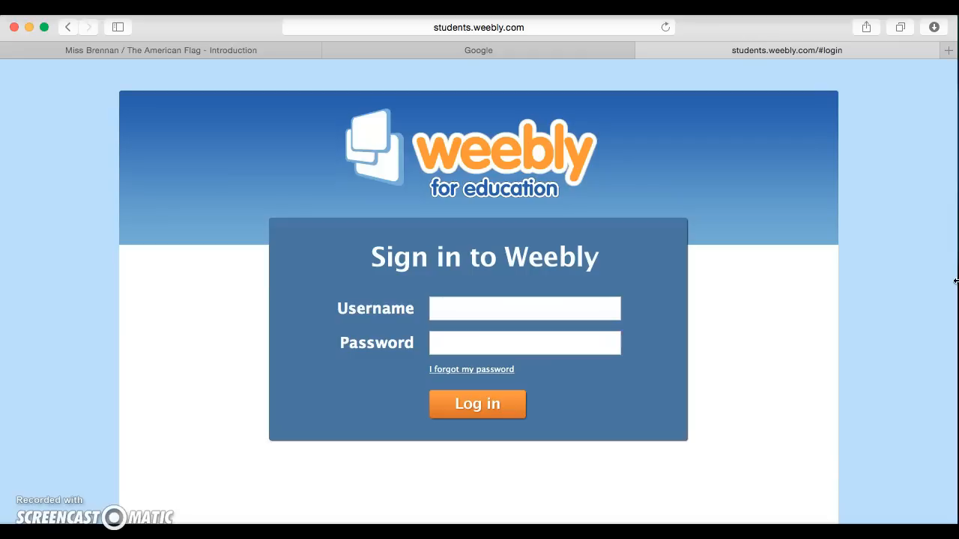
Step: Sign in with the student username and password, skip saving the password, and start a new site
click(557, 314)
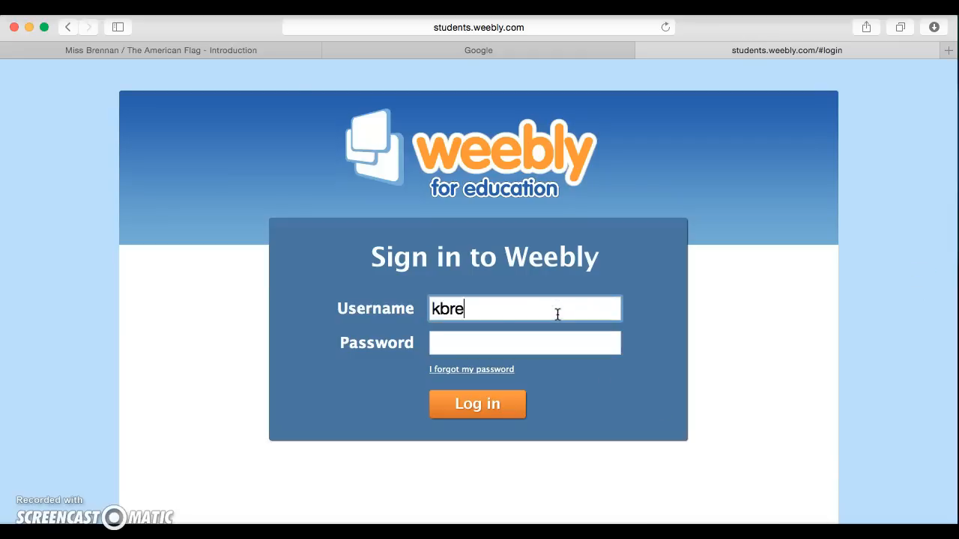
key(Tab)
text(••••••)
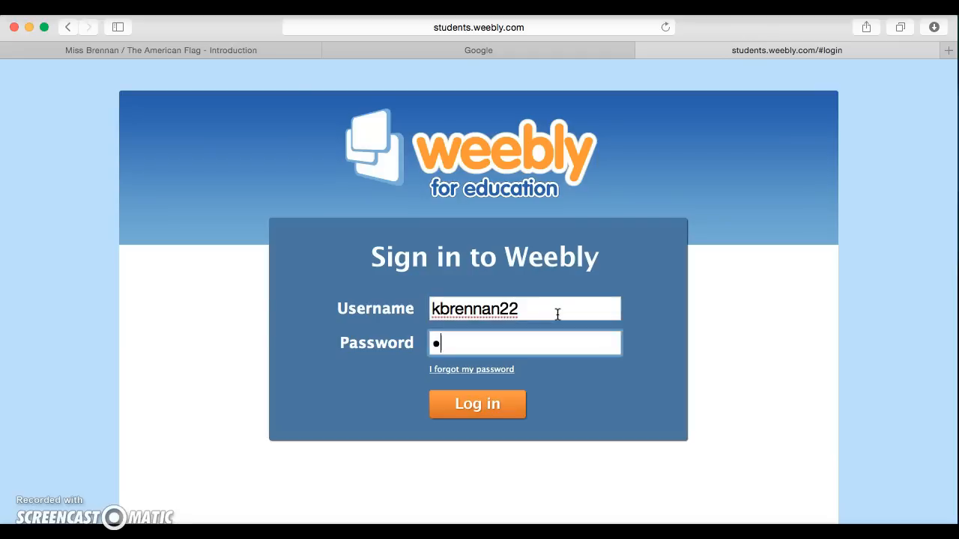
text(•••)
key(Return)
click(538, 139)
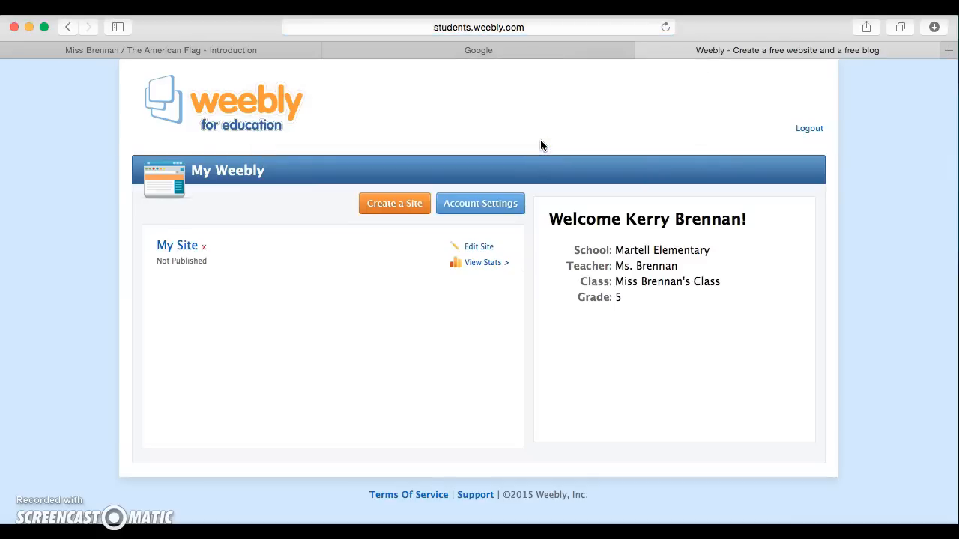
click(396, 208)
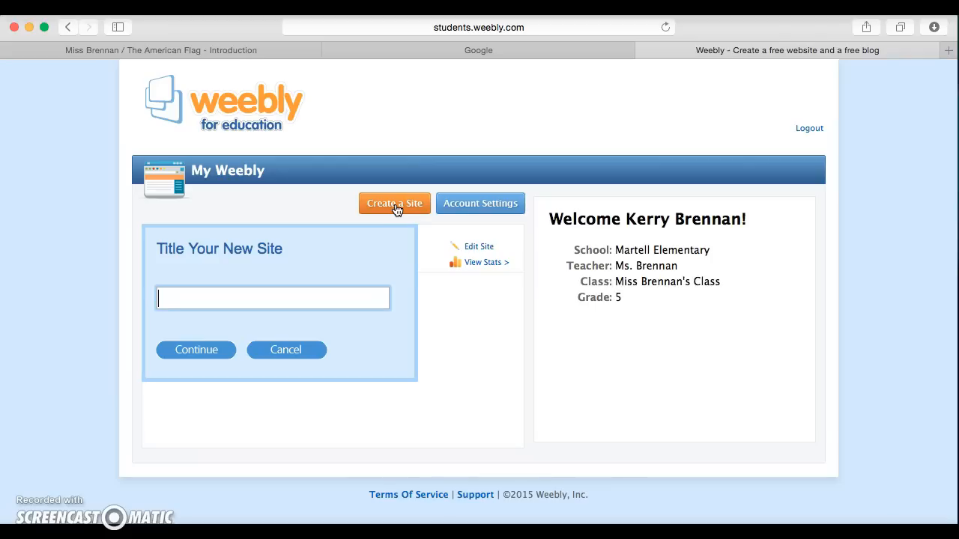
Step: Title the new site as the teacher's 'Softball Website' and continue into the site editor
text(Miss Brennan)
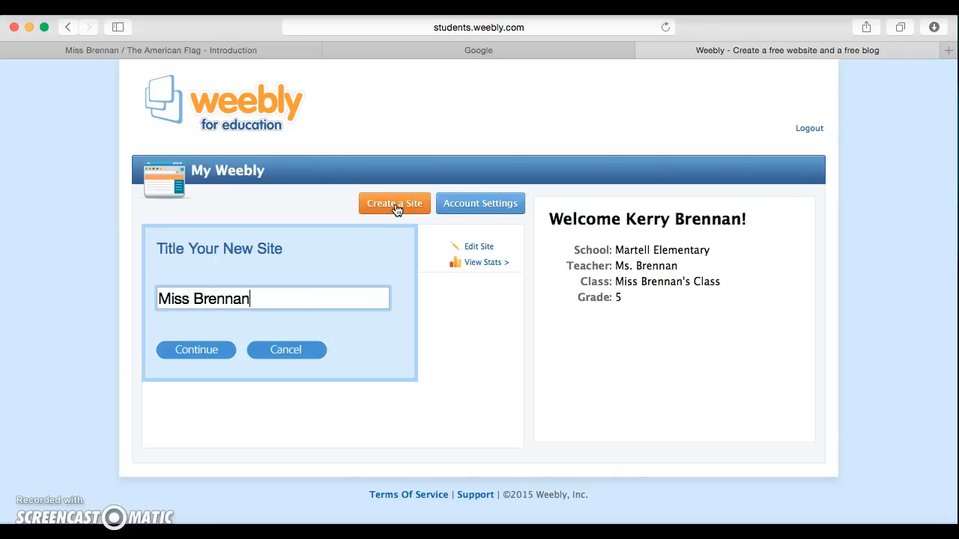
text('s Softba)
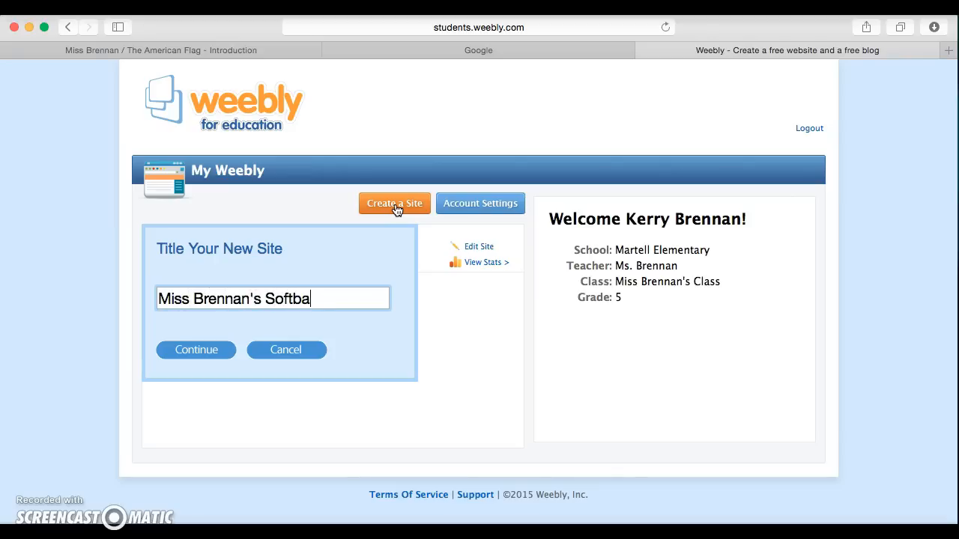
text(ll Website)
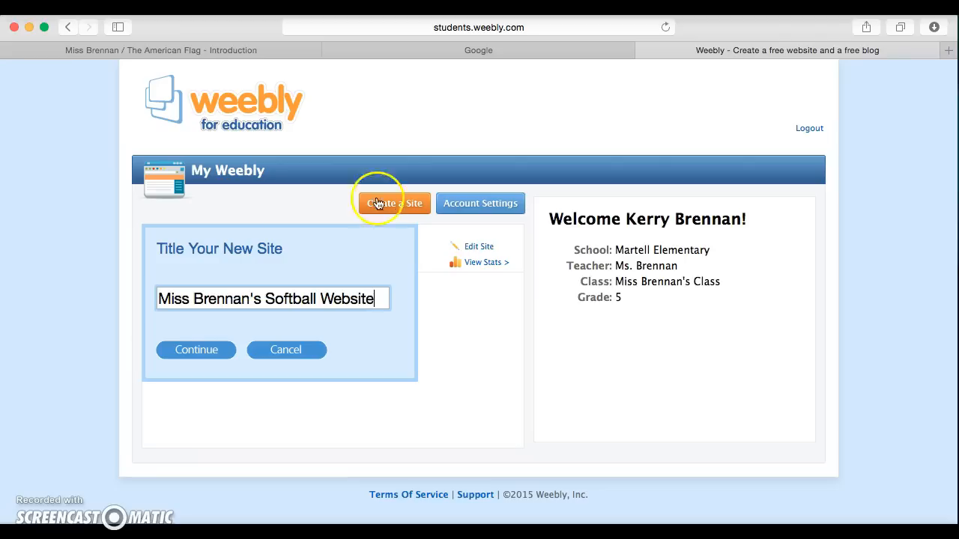
click(222, 350)
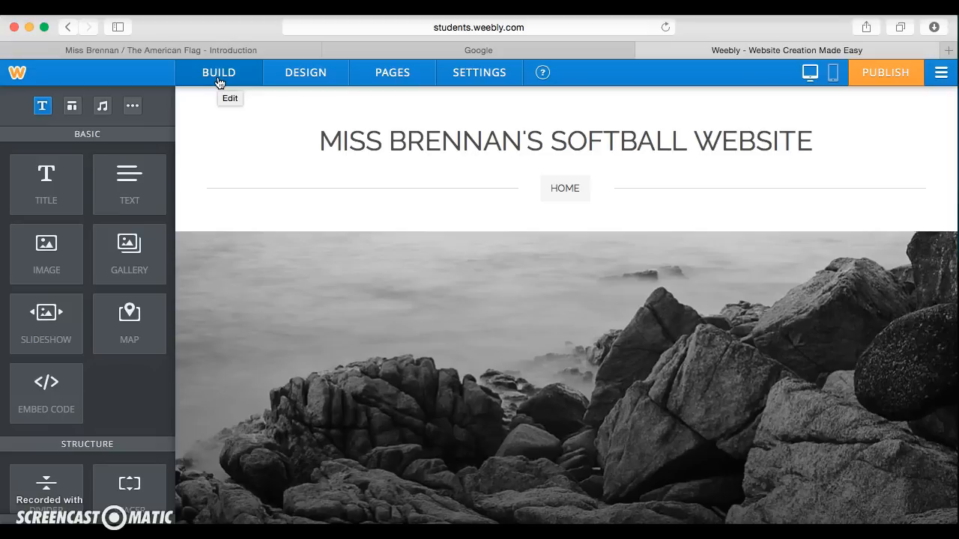
Step: Switch the theme's colour variation from teal to the red swatch in Design Options
click(319, 84)
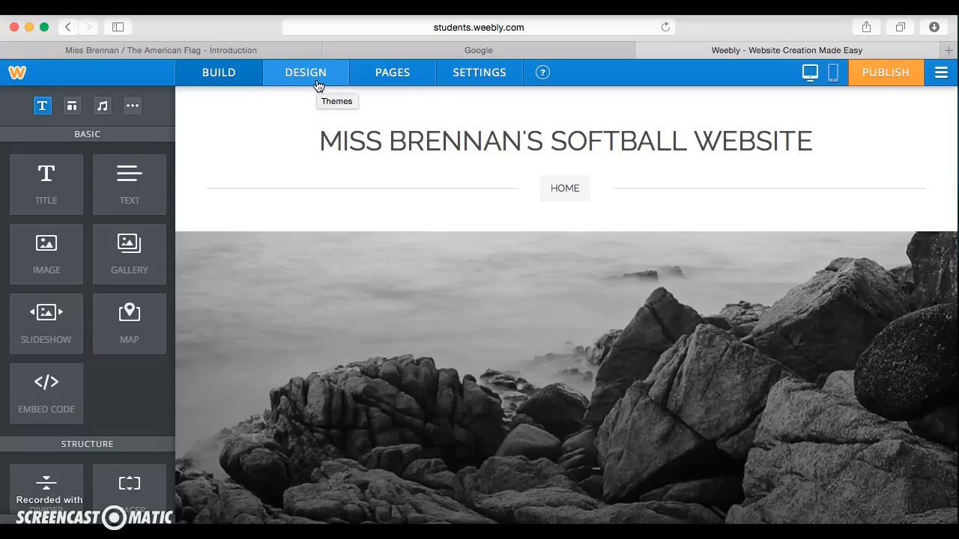
click(399, 80)
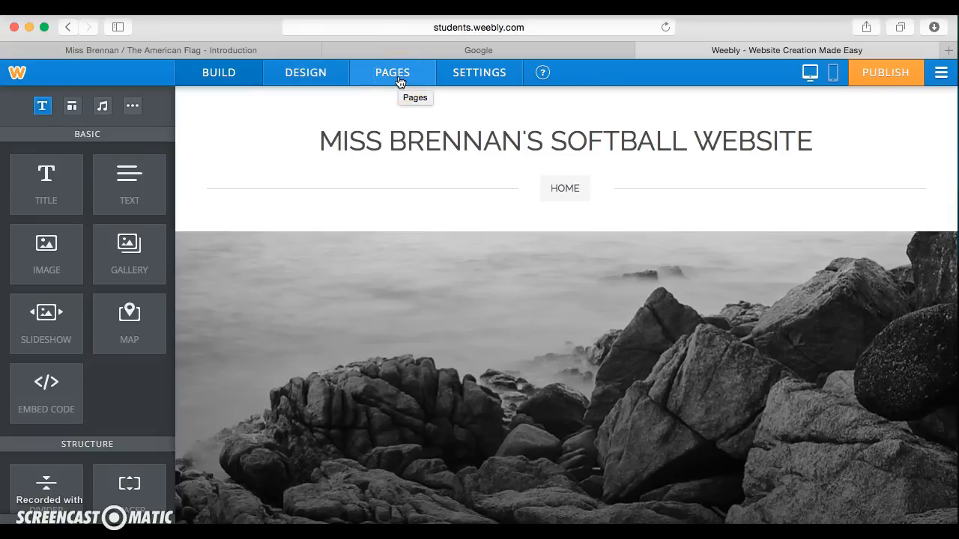
click(476, 78)
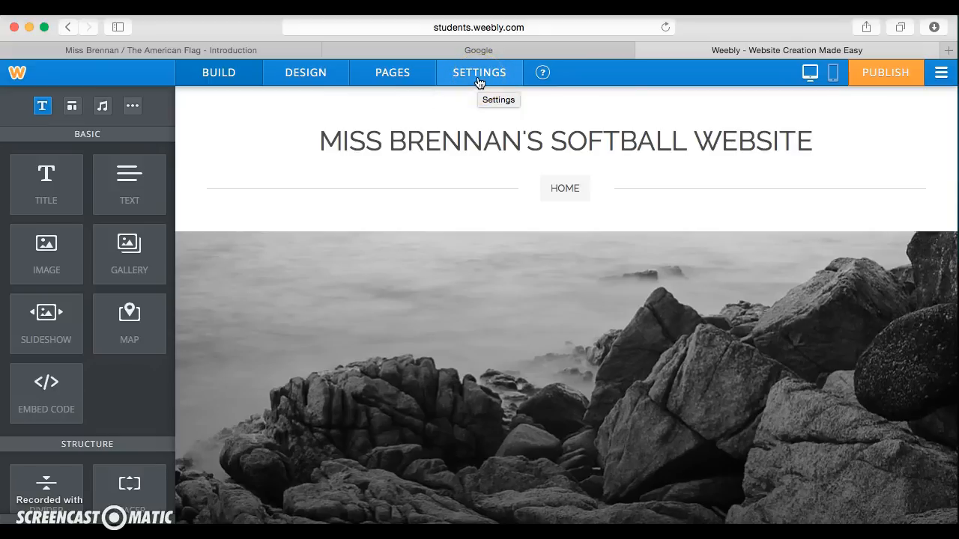
click(309, 78)
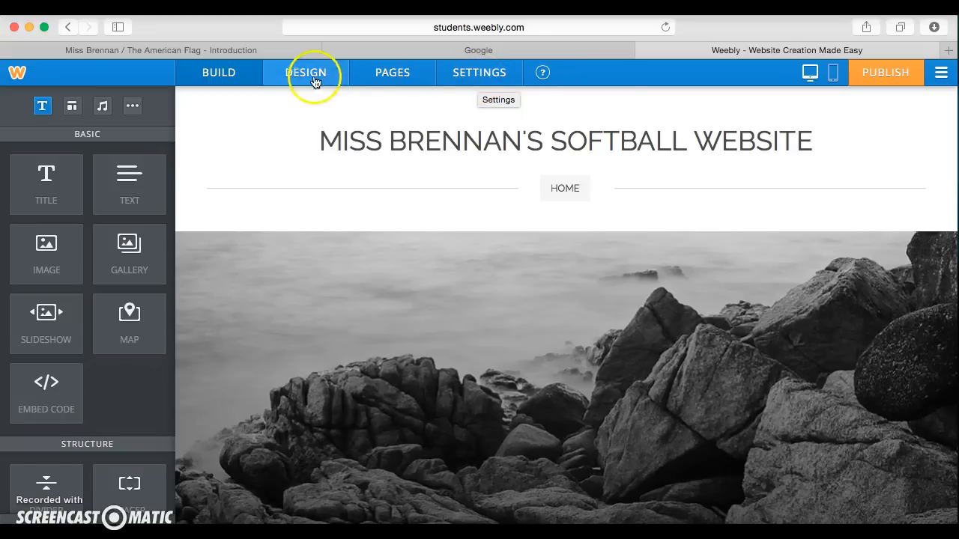
click(306, 78)
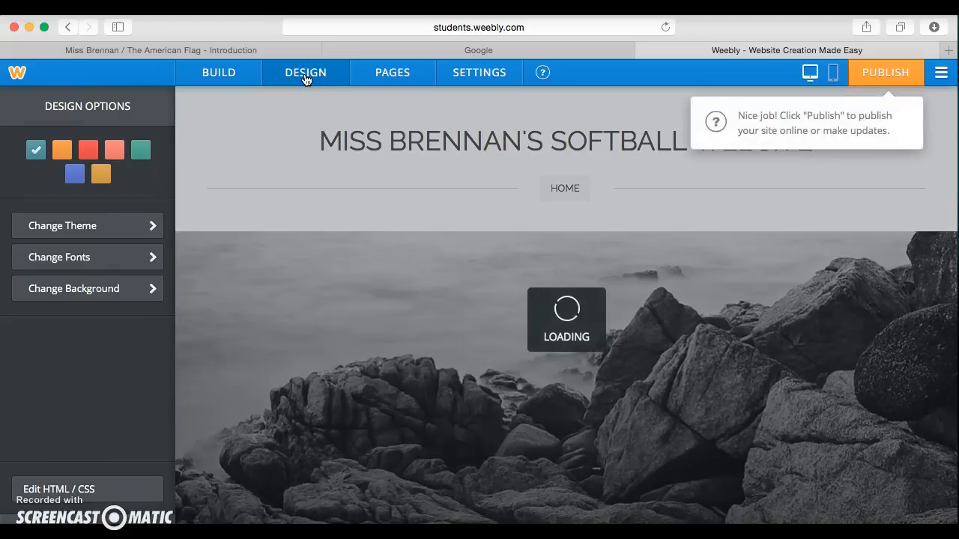
click(88, 150)
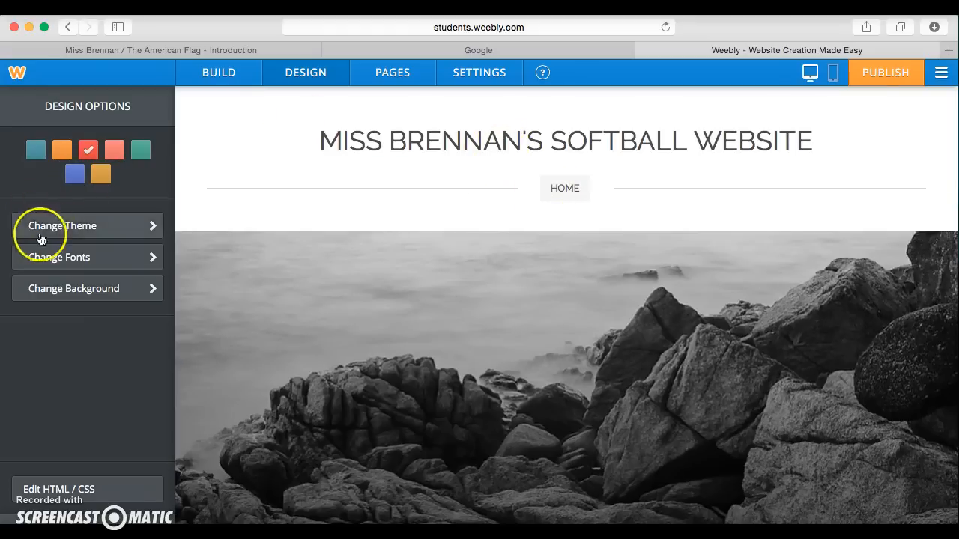
Step: Browse the theme gallery down to the Stripes and Lucent designs
click(83, 237)
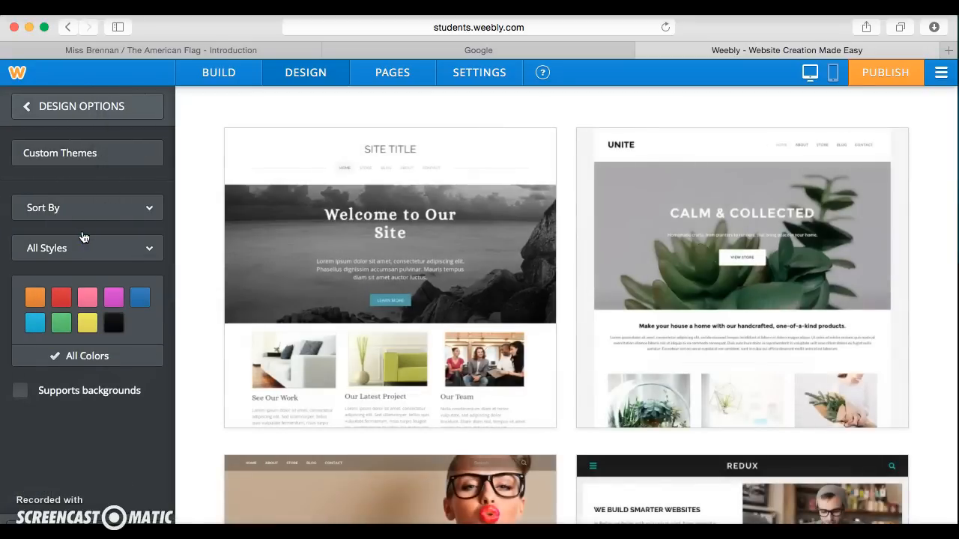
scroll(202, 229, down, 5)
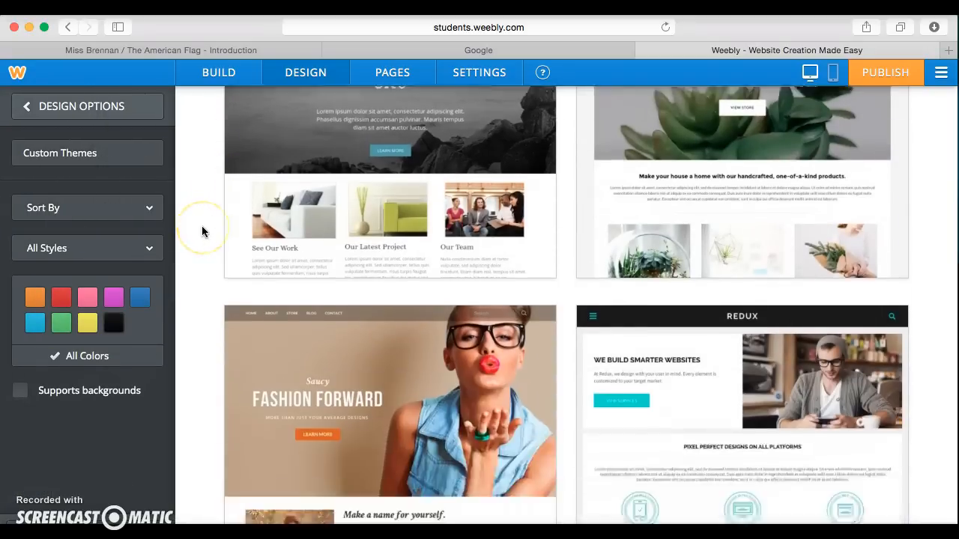
scroll(202, 226, down, 10)
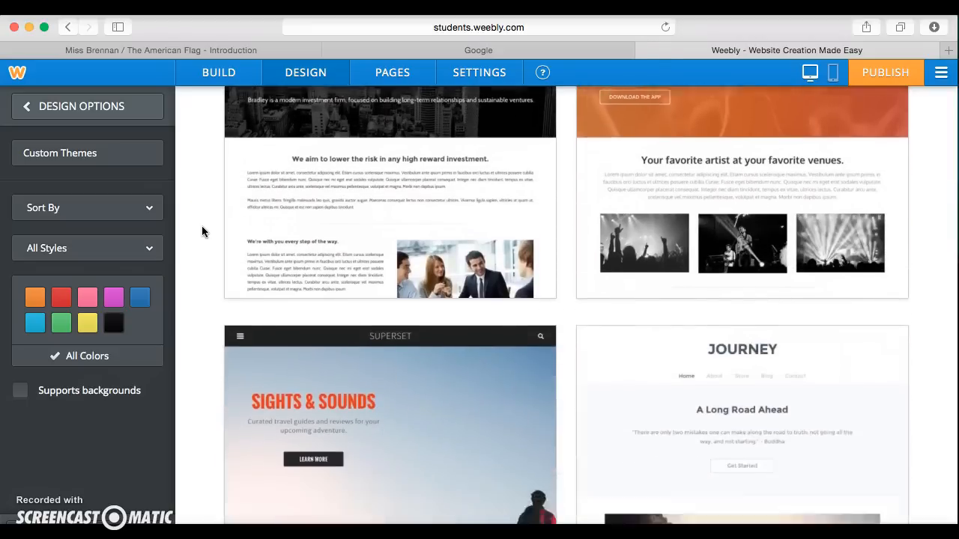
scroll(201, 226, down, 5)
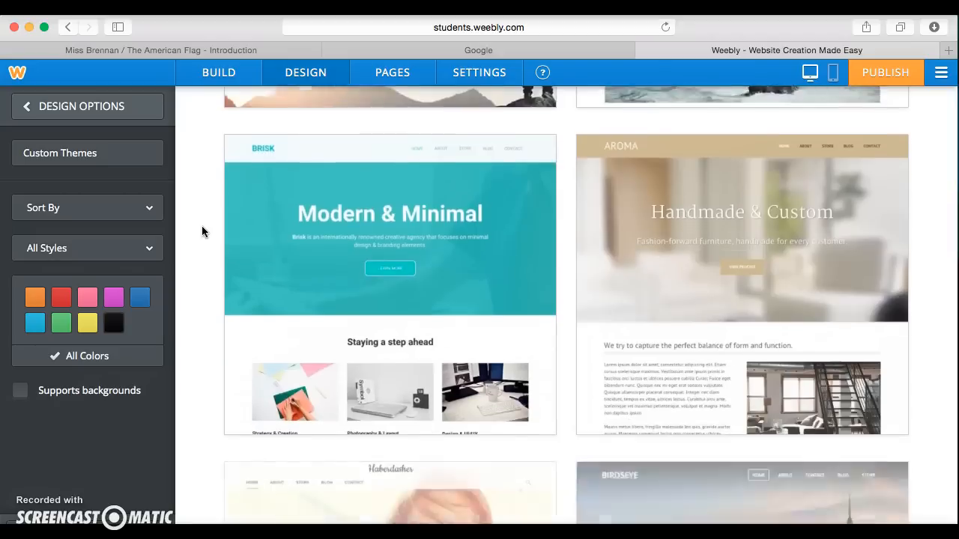
scroll(202, 231, down, 2)
scroll(201, 231, down, 4)
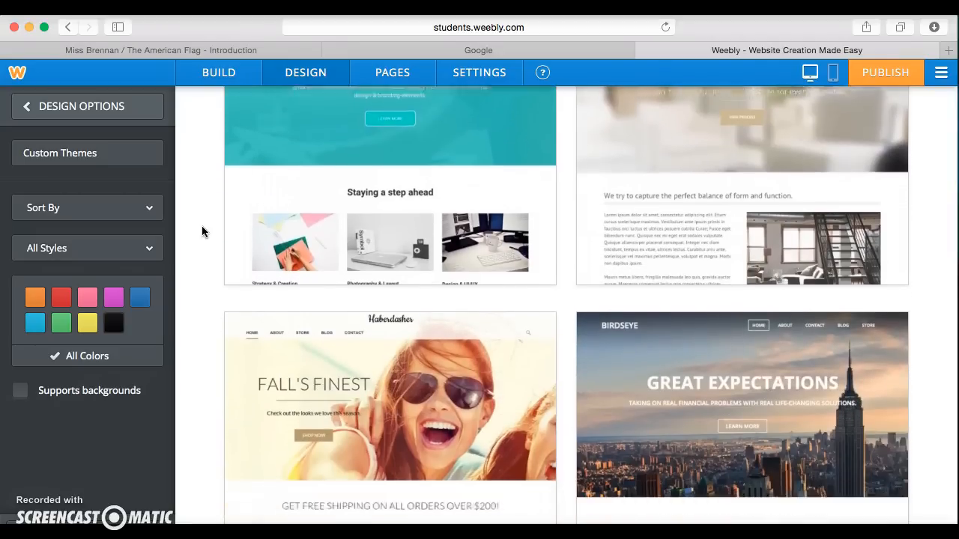
scroll(200, 231, down, 5)
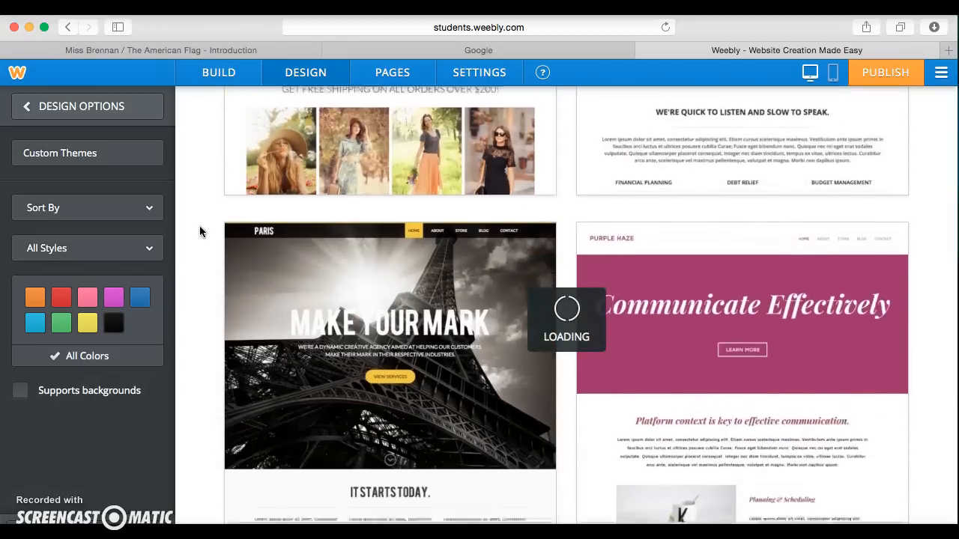
scroll(200, 231, down, 2)
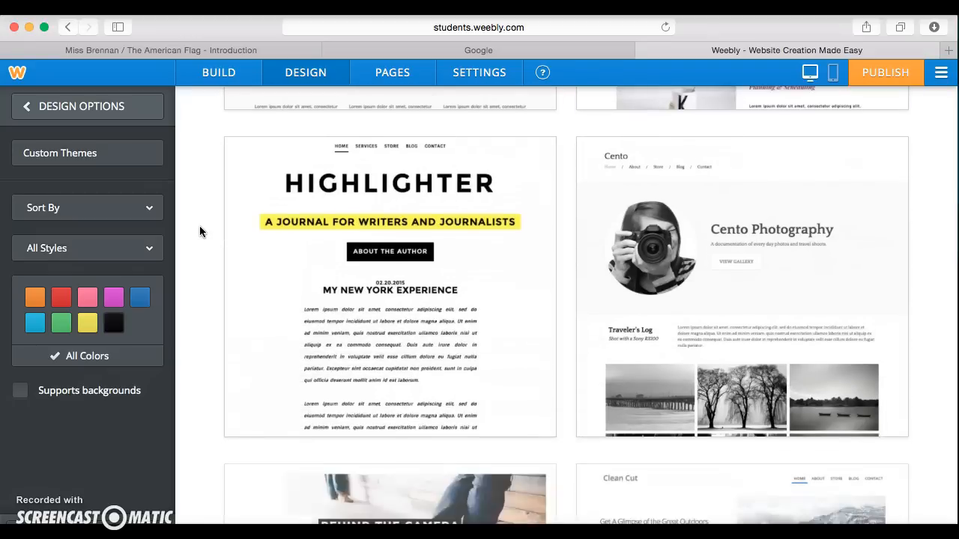
scroll(200, 231, down, 2)
scroll(200, 231, down, 2)
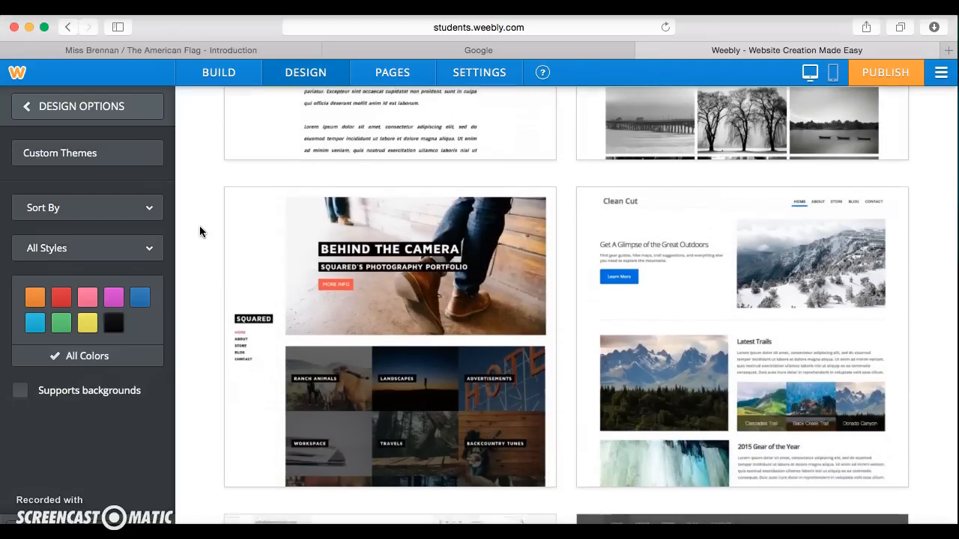
scroll(200, 231, down, 3)
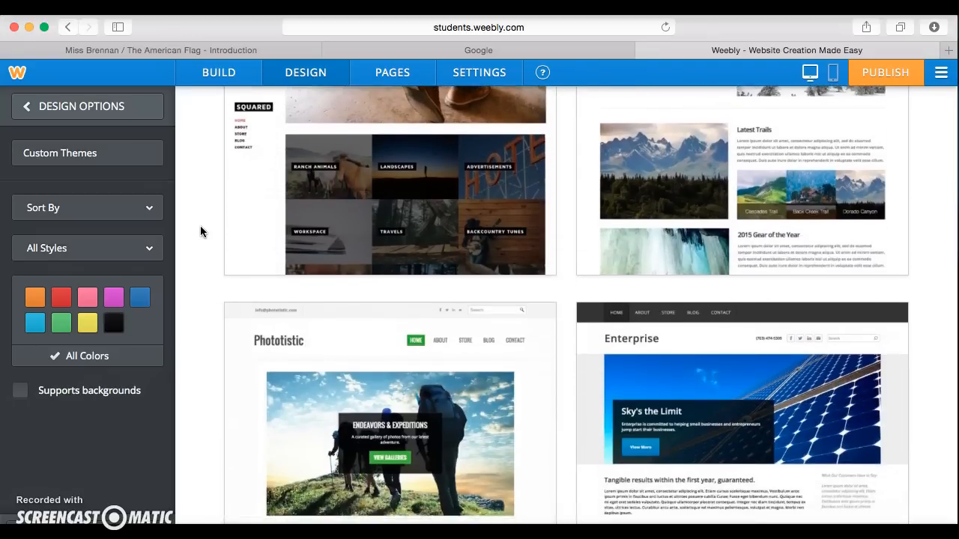
scroll(200, 231, down, 2)
scroll(200, 231, down, 4)
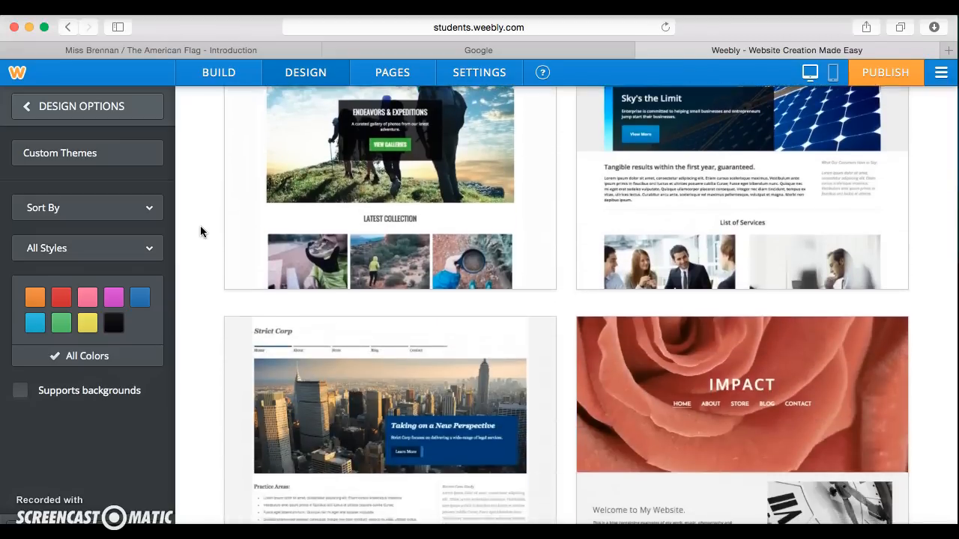
scroll(200, 225, down, 5)
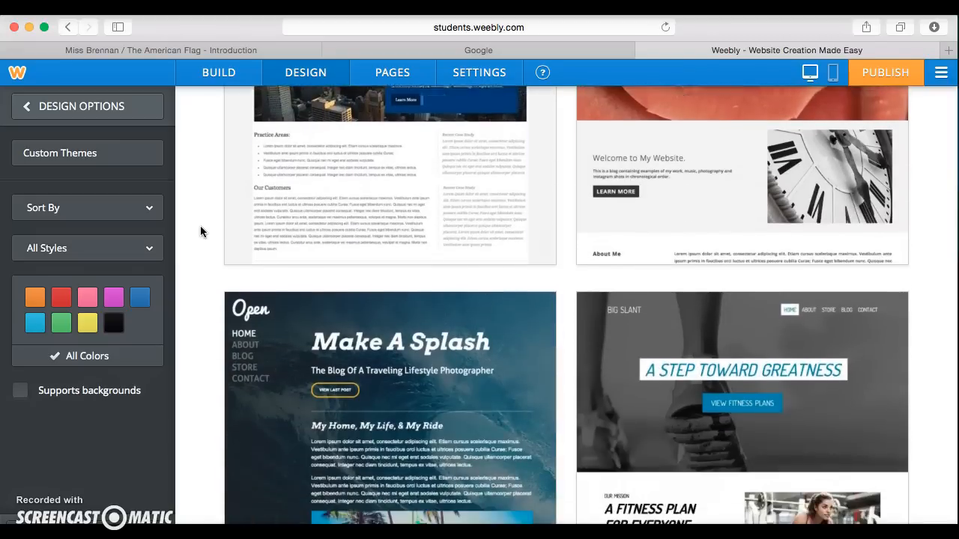
scroll(199, 231, down, 3)
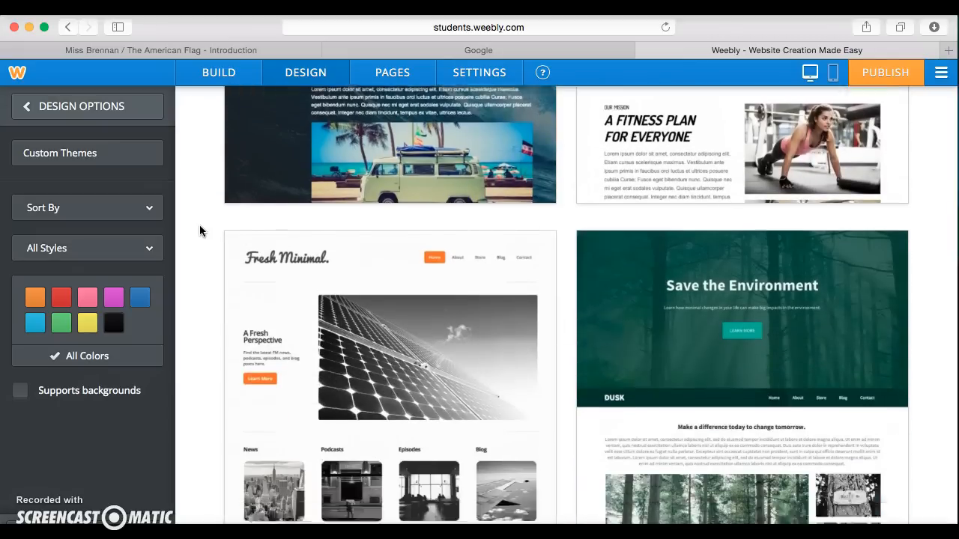
scroll(199, 230, down, 6)
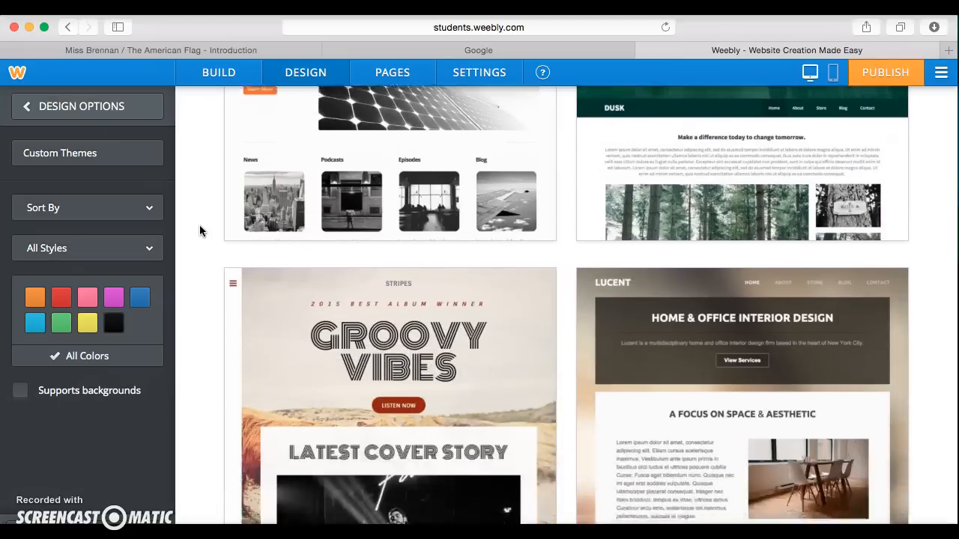
mouse_move(685, 250)
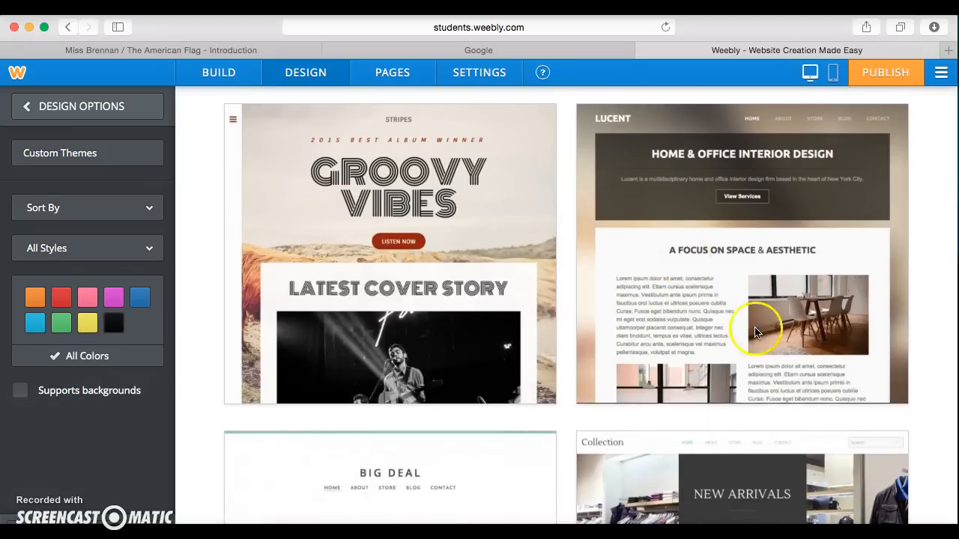
Step: Preview Stripes in orange and dark, and Fresh Minimal in purple and pink
click(867, 385)
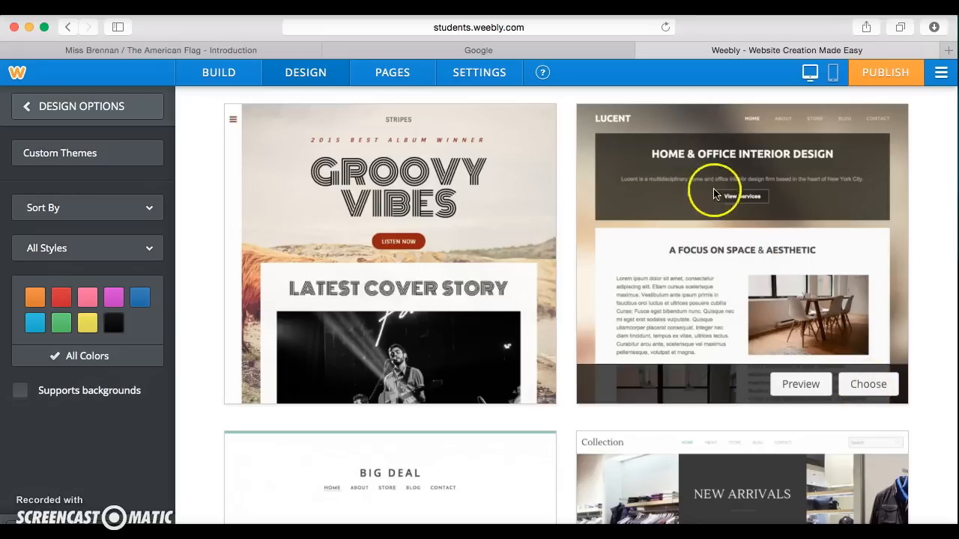
mouse_move(451, 364)
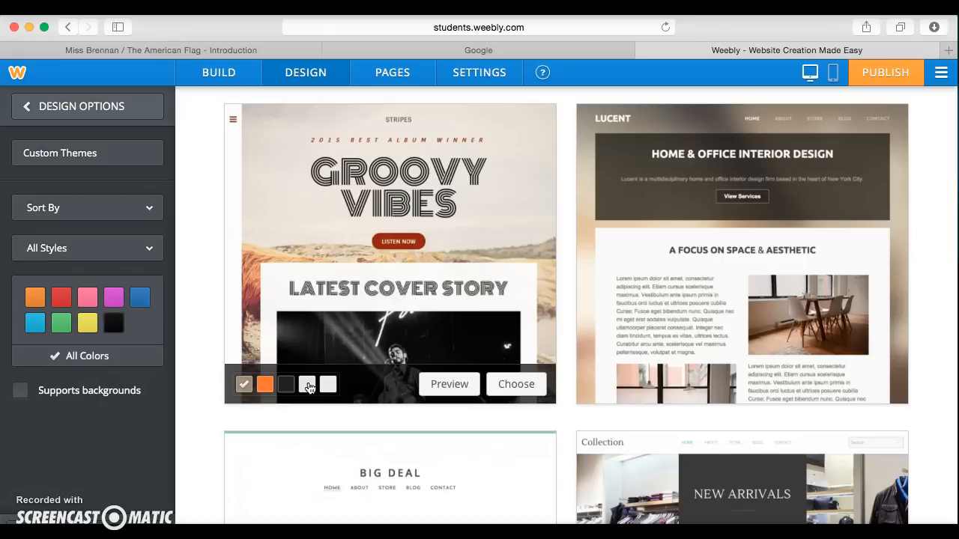
click(264, 384)
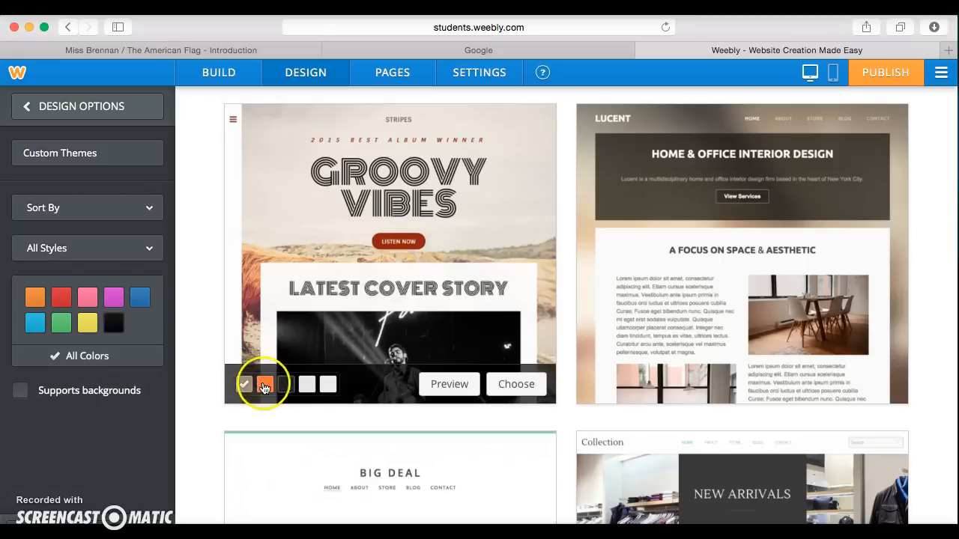
click(286, 385)
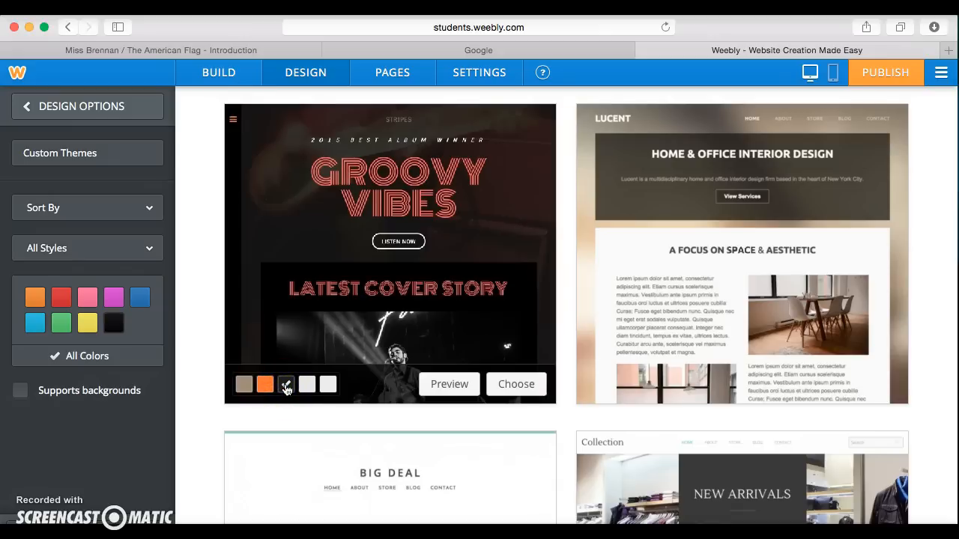
scroll(364, 174, up, 5)
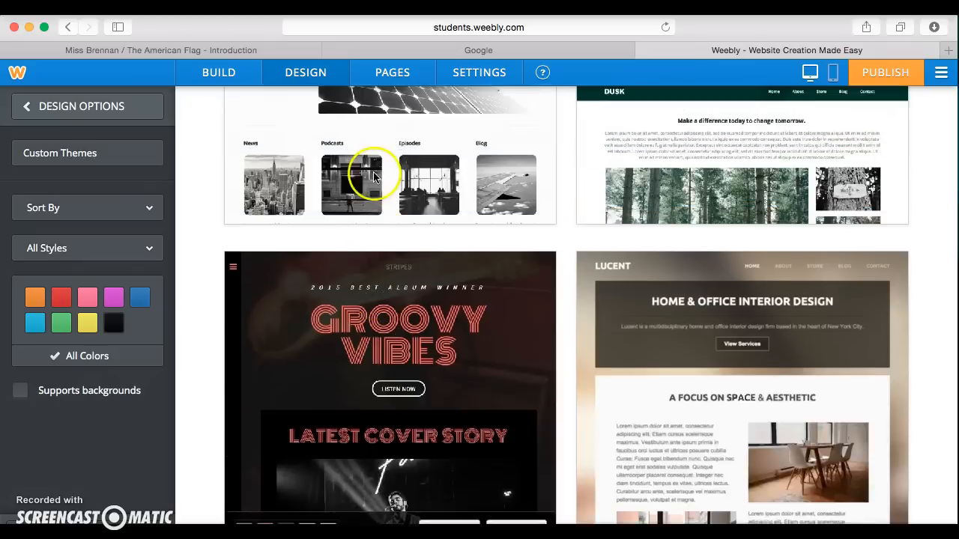
scroll(377, 263, up, 2)
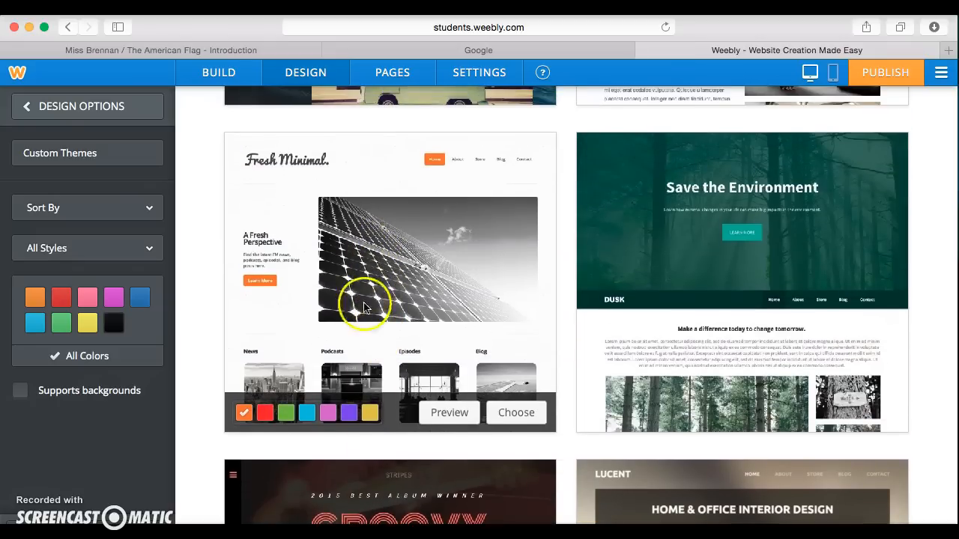
click(350, 414)
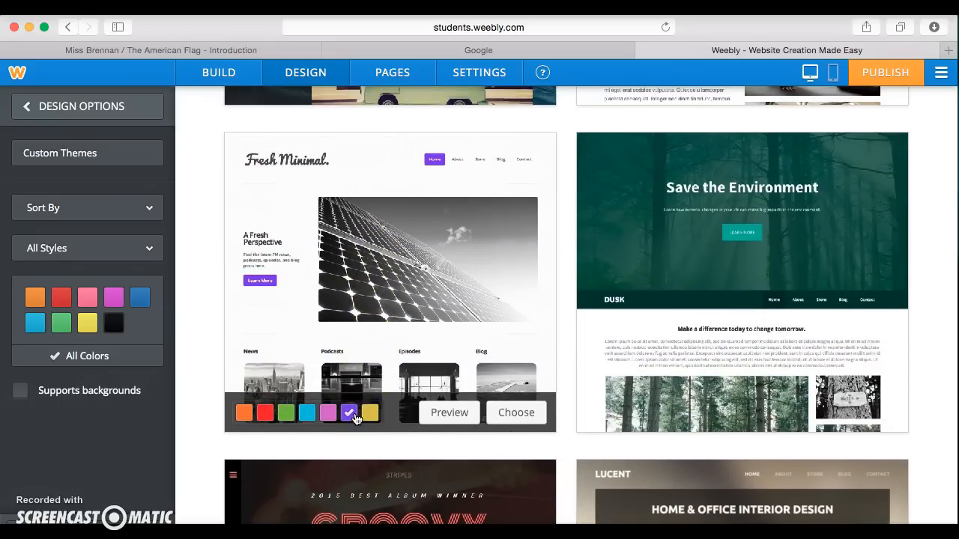
click(328, 414)
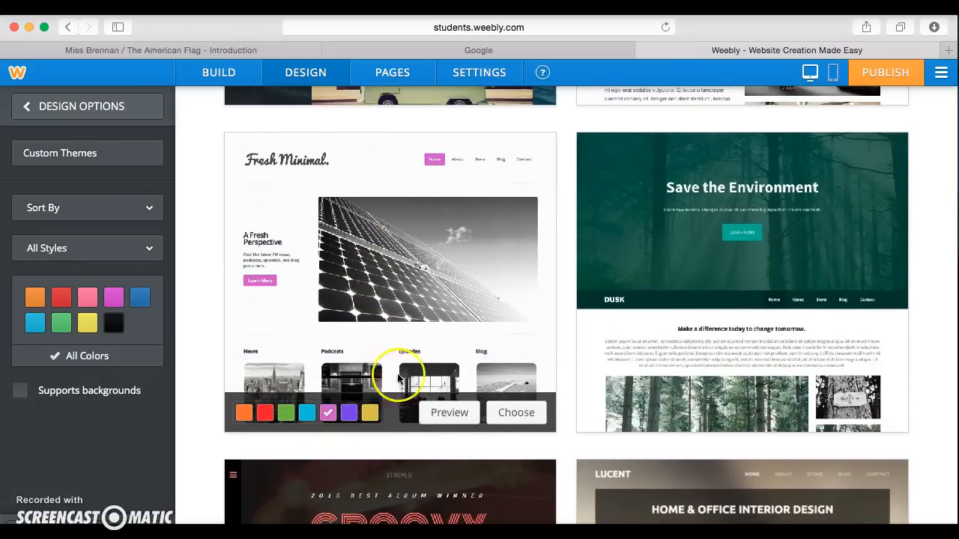
Step: Choose the Lucent theme for the softball website
scroll(428, 385, down, 6)
mouse_move(772, 365)
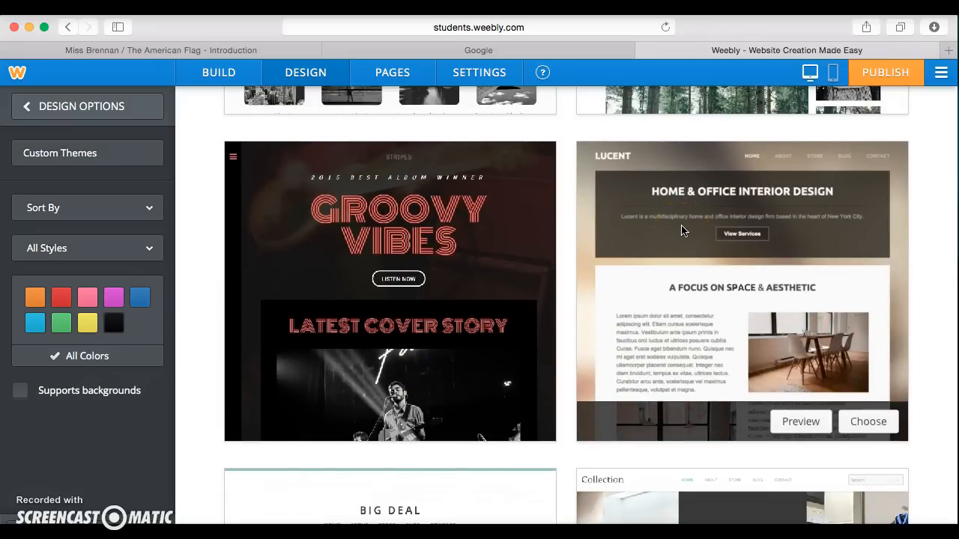
click(866, 423)
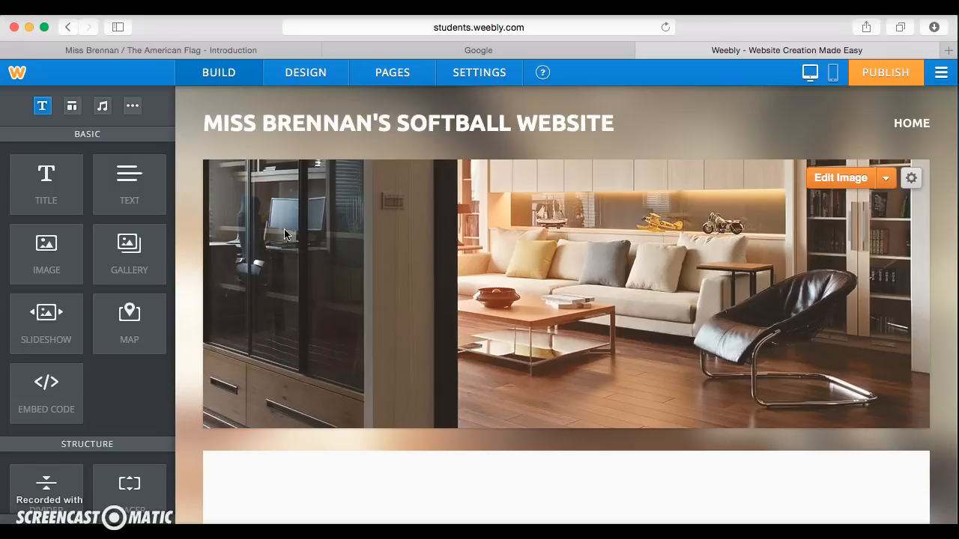
click(407, 78)
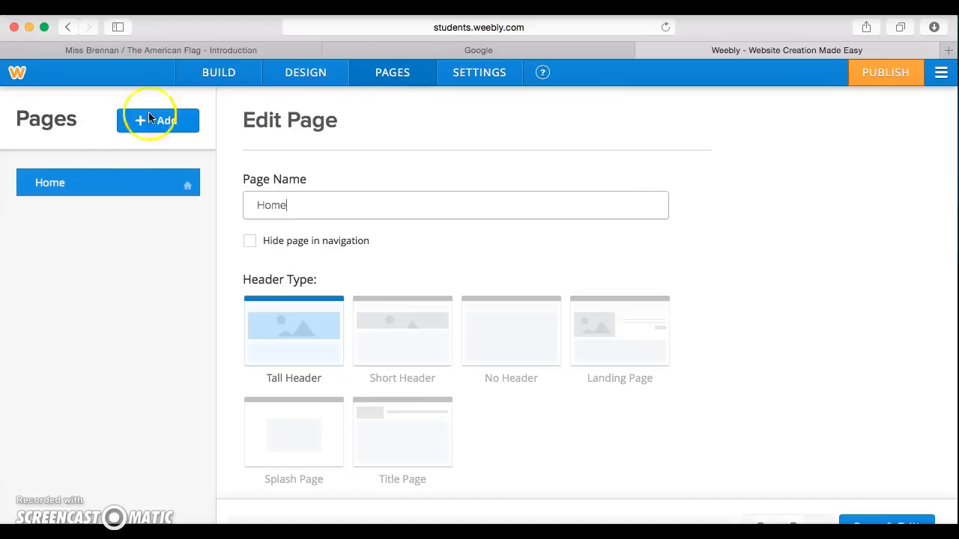
Step: Rename the Home page to 'Introduction'
click(90, 185)
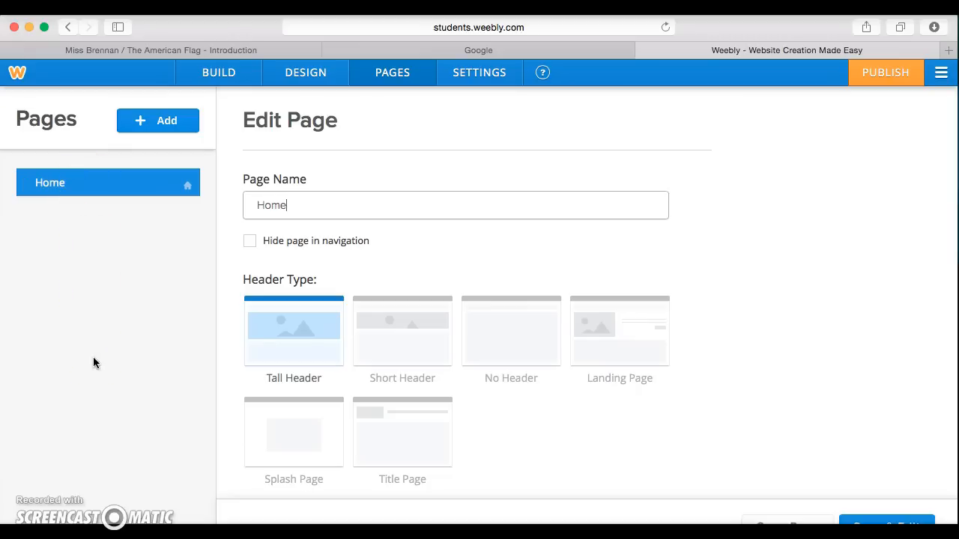
click(313, 203)
key(BackSpace)
key(BackSpace)
key(BackSpace)
key(BackSpace)
text(Introduction)
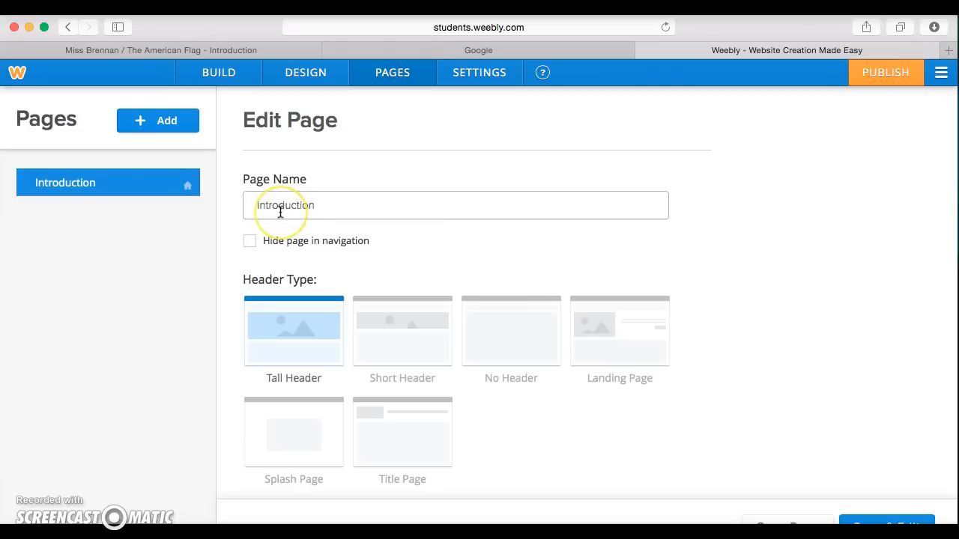
Step: Give the Introduction page the Landing Page header layout
scroll(280, 213, down, 3)
click(614, 255)
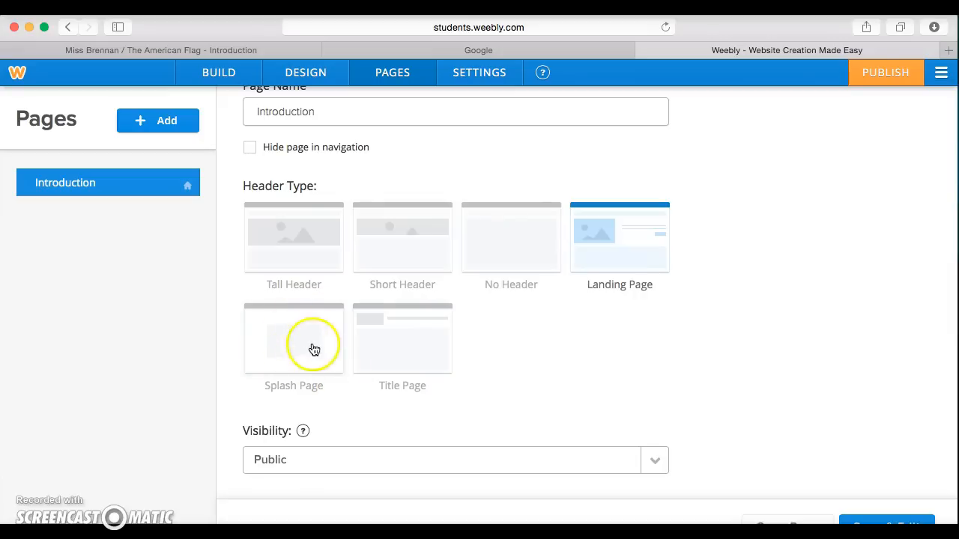
scroll(419, 322, up, 2)
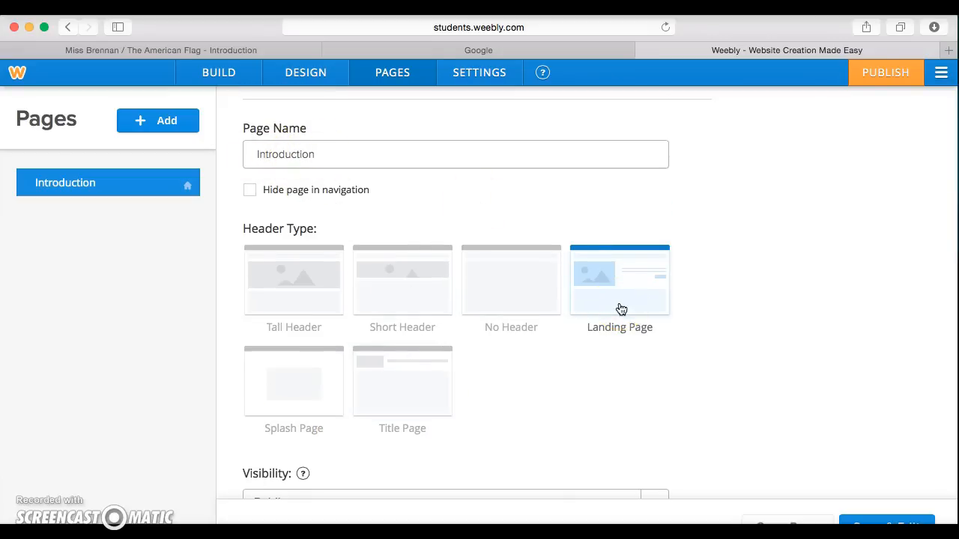
scroll(621, 309, down, 3)
click(174, 124)
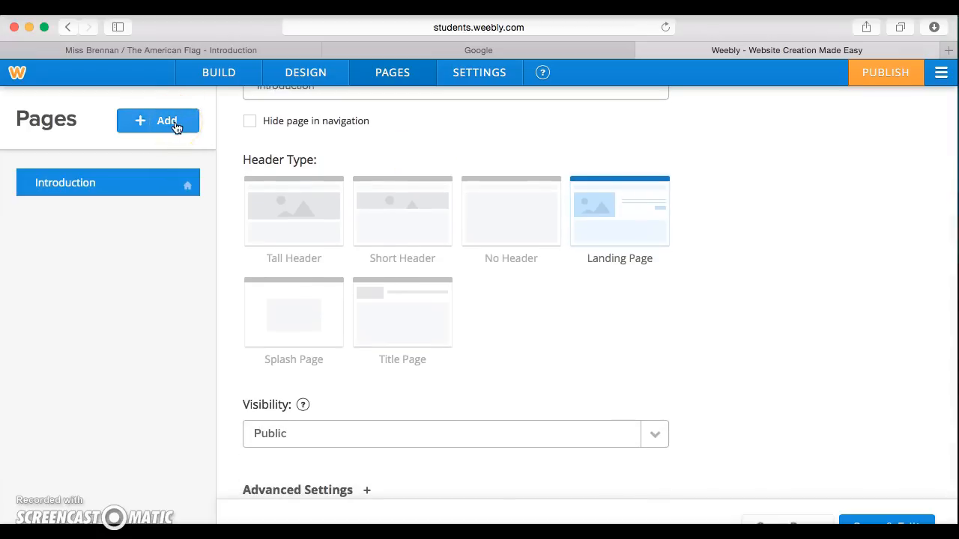
Step: Add a new Standard Page after checking the Blog and Standard page descriptions
click(174, 125)
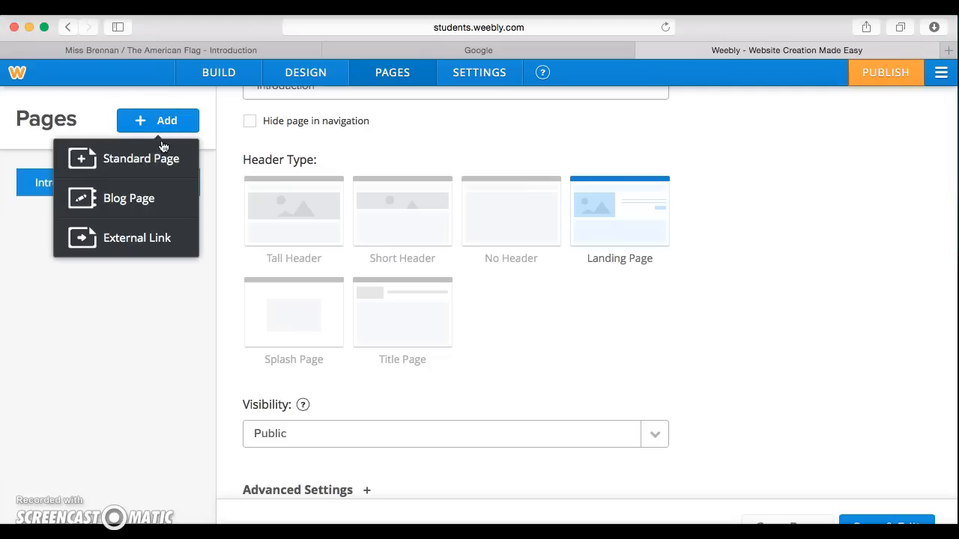
click(139, 160)
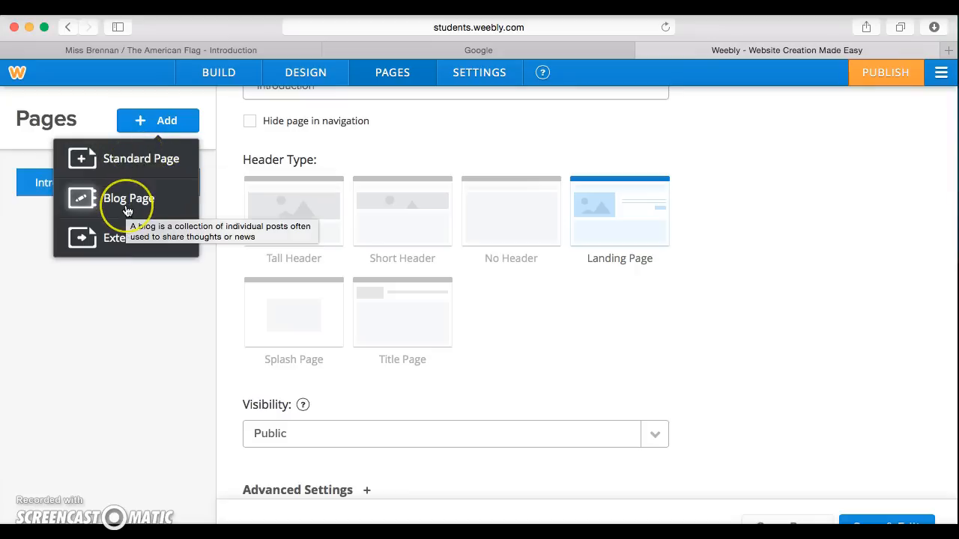
click(137, 161)
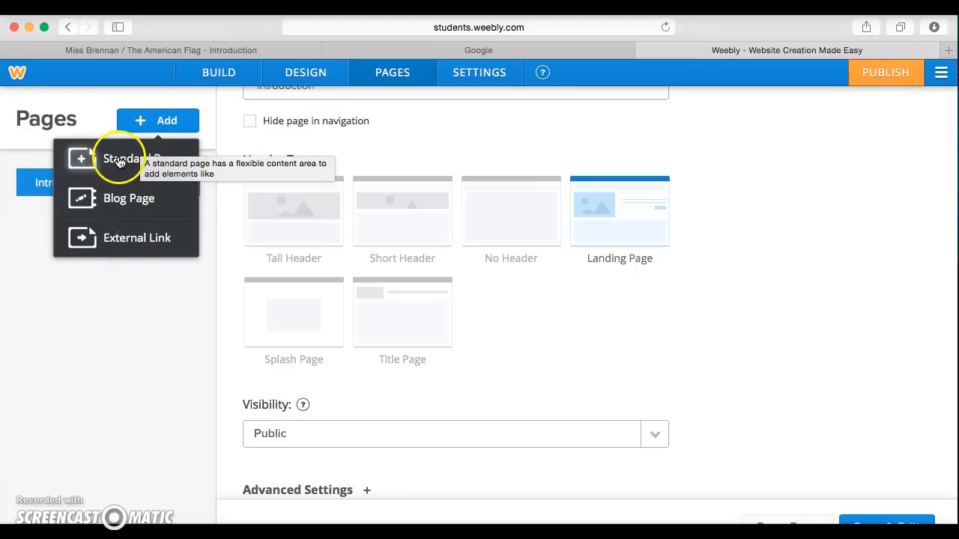
click(118, 160)
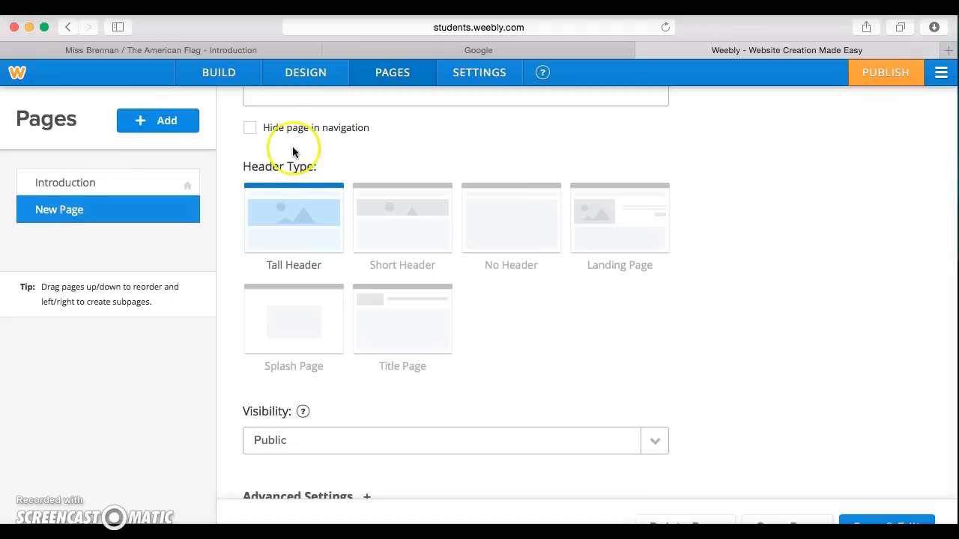
Step: Name the new page 'Chapter One', keeping its Tall Header layout
click(287, 199)
text(Chapter one)
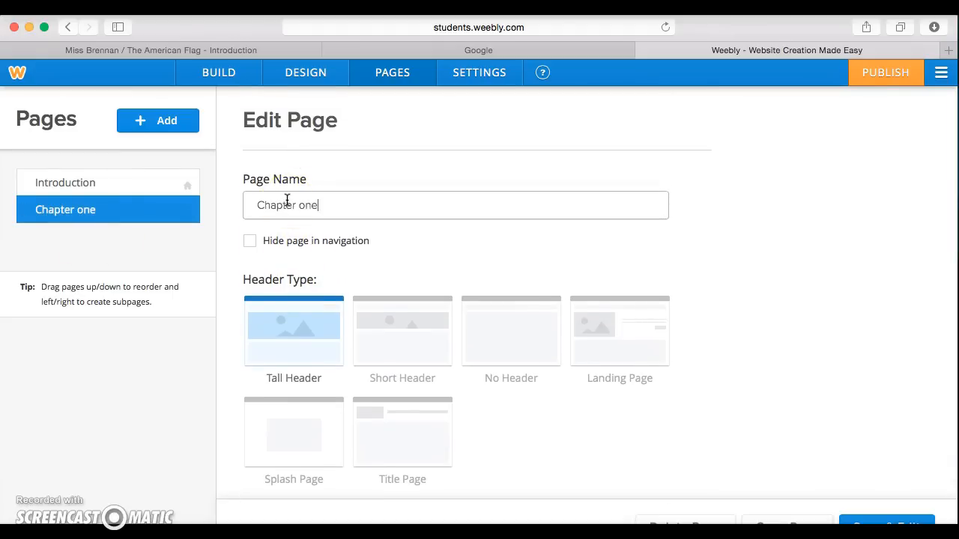
key(BackSpace)
key(BackSpace)
key(BackSpace)
text(One)
click(295, 214)
scroll(494, 297, down, 3)
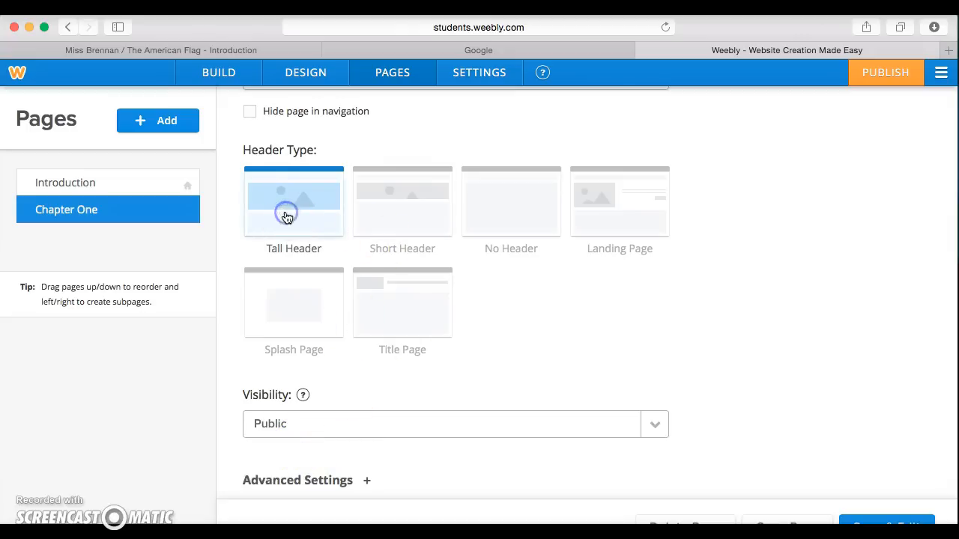
click(178, 122)
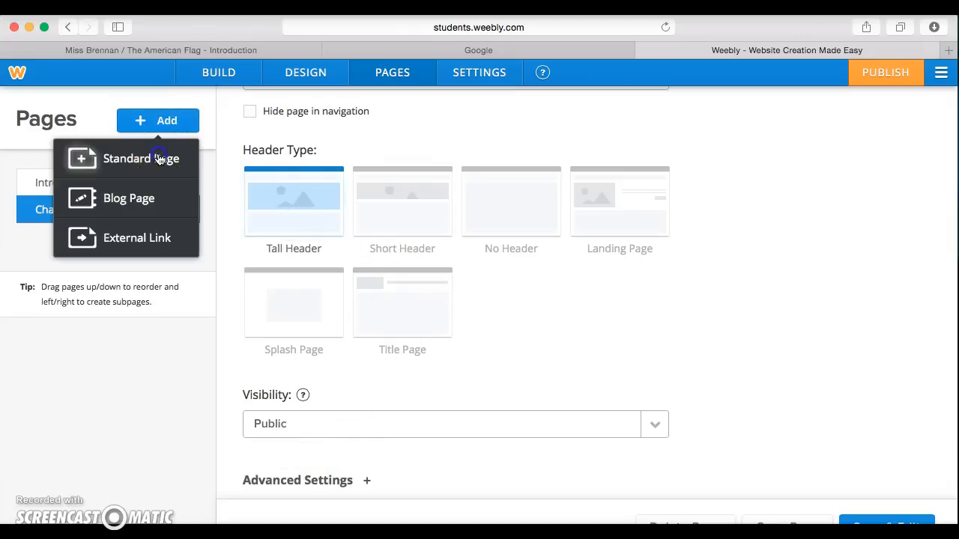
Step: Add a third standard page named 'Chapter Two'
click(157, 157)
click(293, 214)
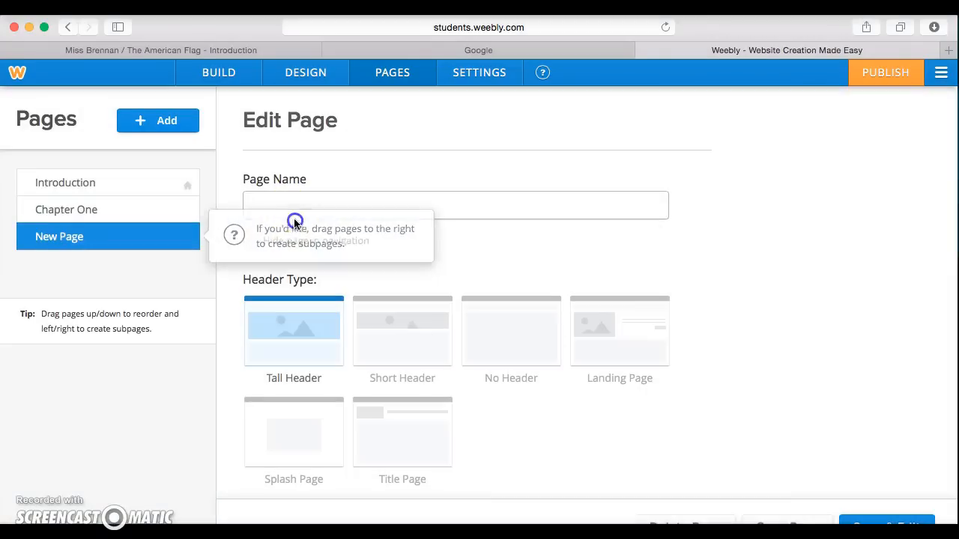
click(295, 208)
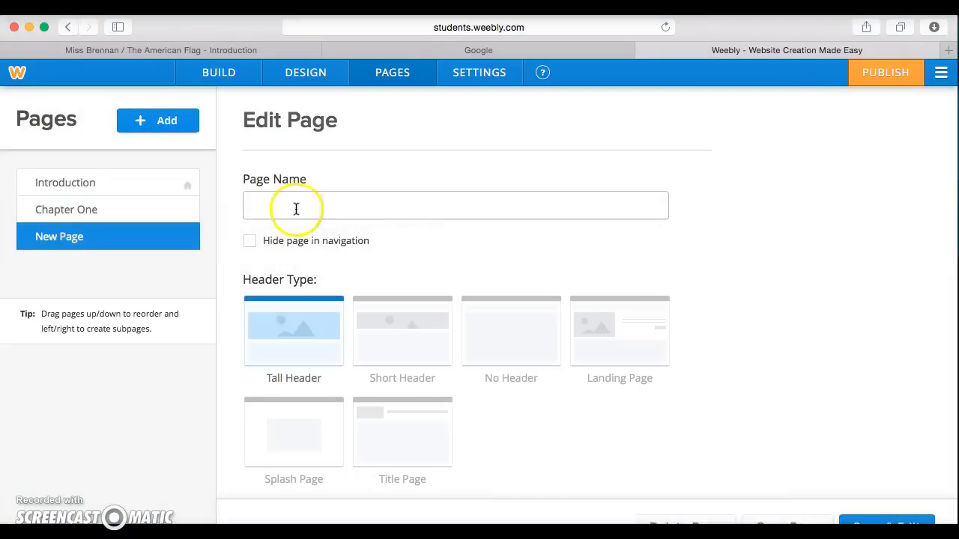
text(Chapter Two)
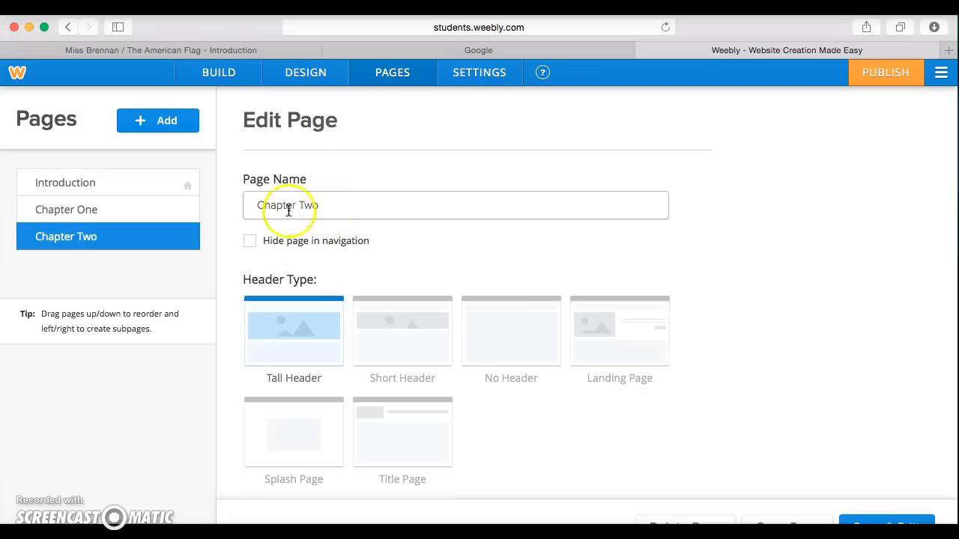
Step: Rename the chapters 'Chapter One: Equipment' and 'Chapter Two: Rules and Objectives', then save
click(84, 211)
click(333, 198)
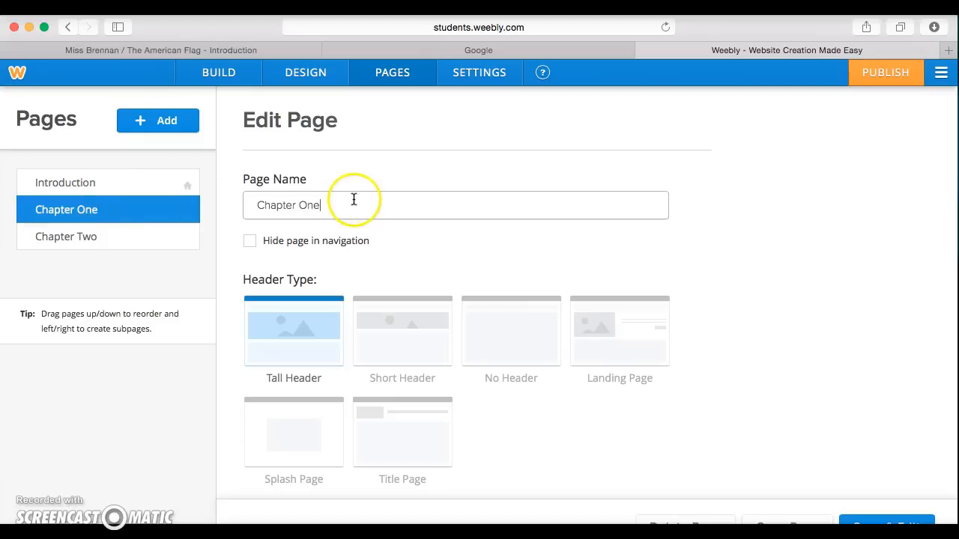
text(: Equipment)
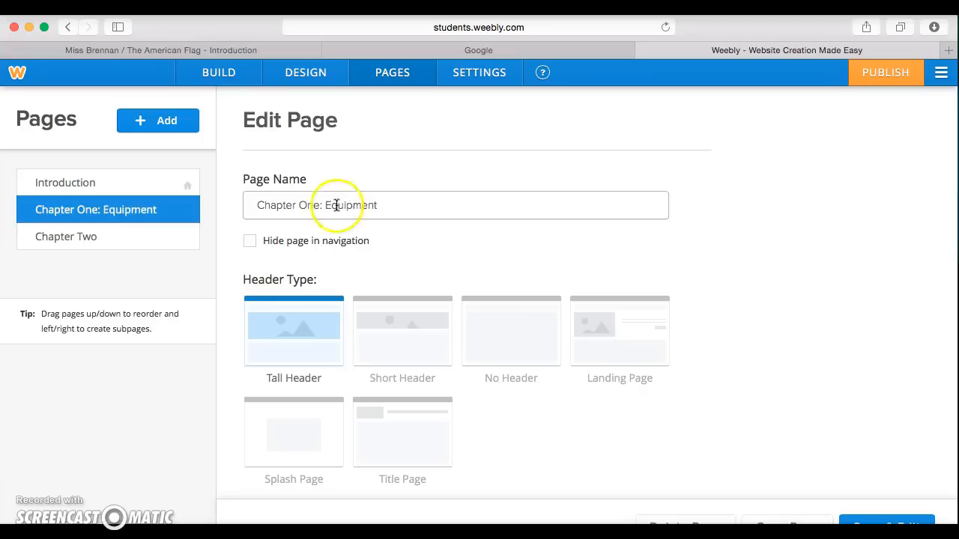
click(142, 239)
click(302, 203)
text(: )
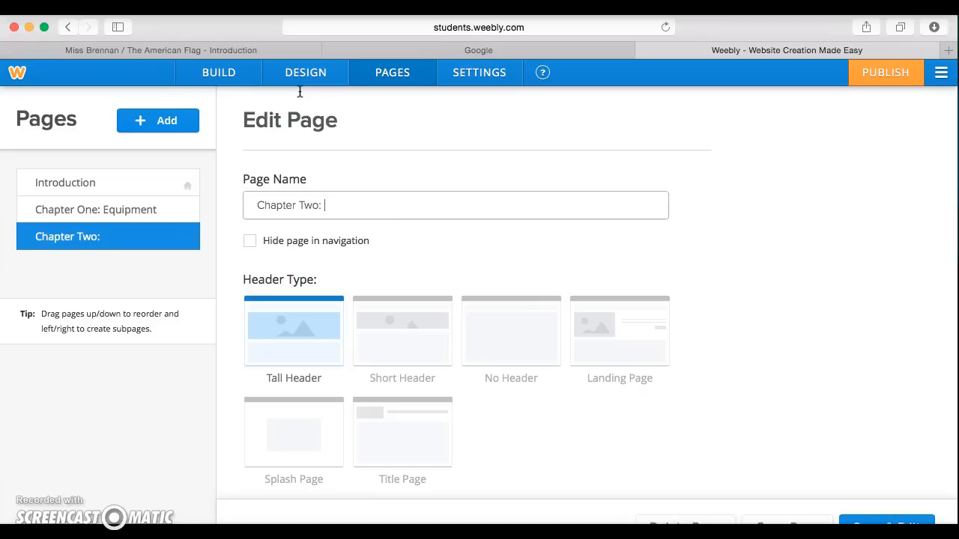
text(Rules and O)
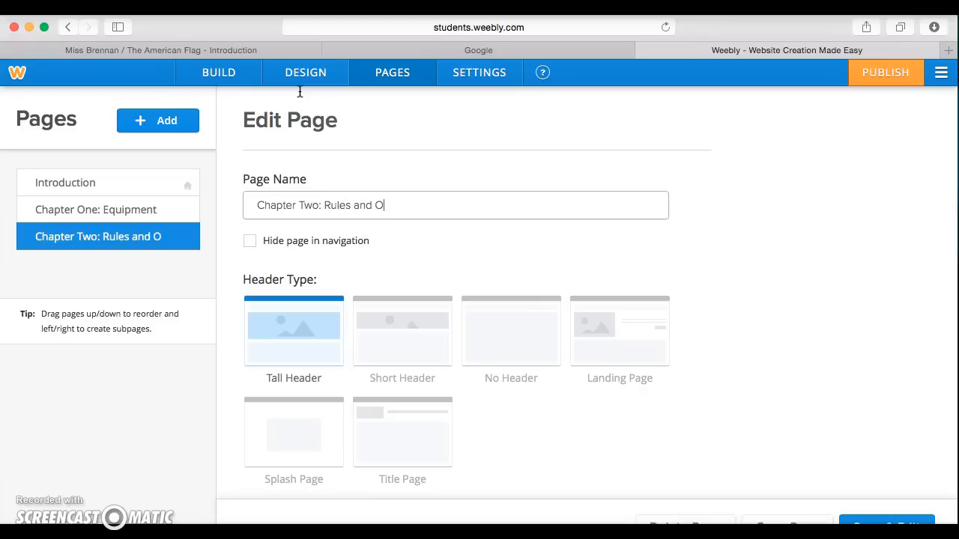
text(bjectives)
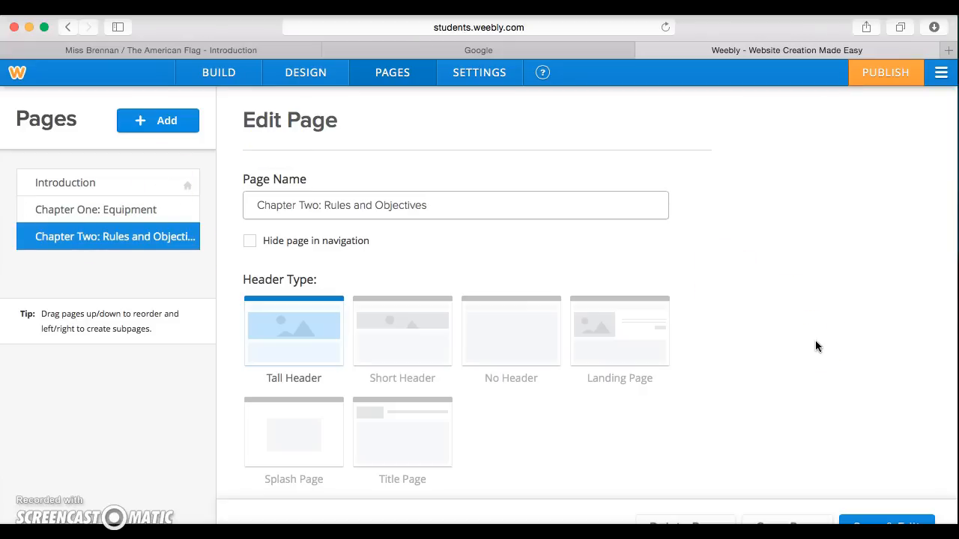
scroll(822, 457, down, 4)
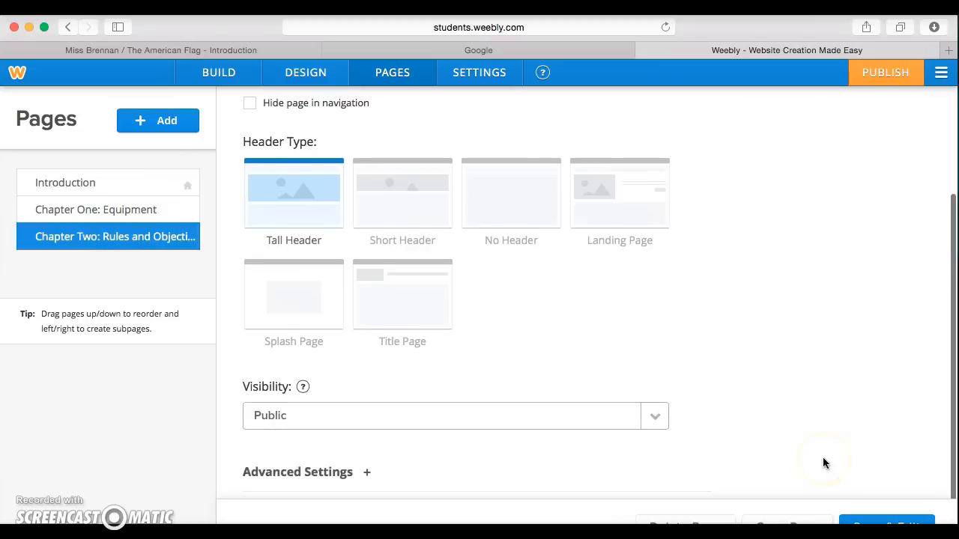
click(854, 520)
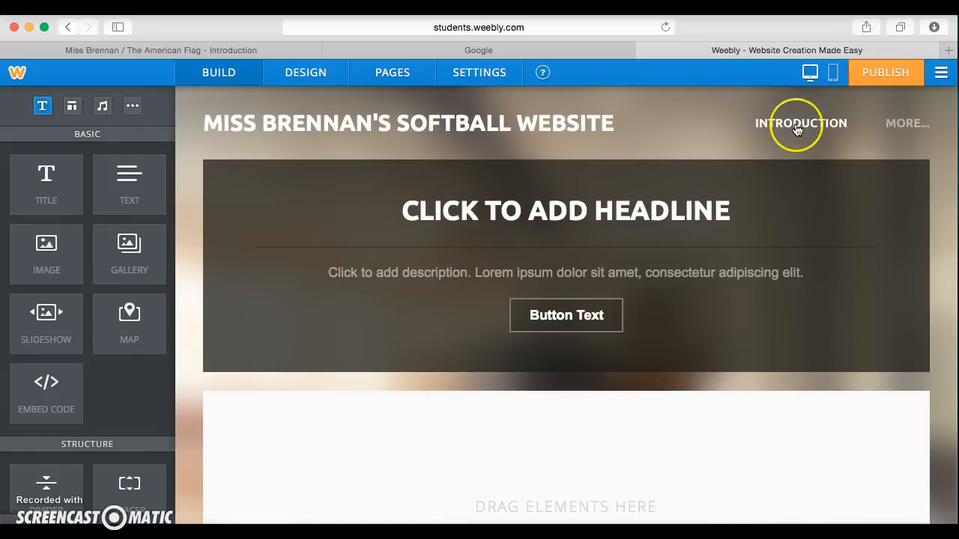
Step: Open Chapter One: Equipment from the navigation's MORE... menu
click(904, 123)
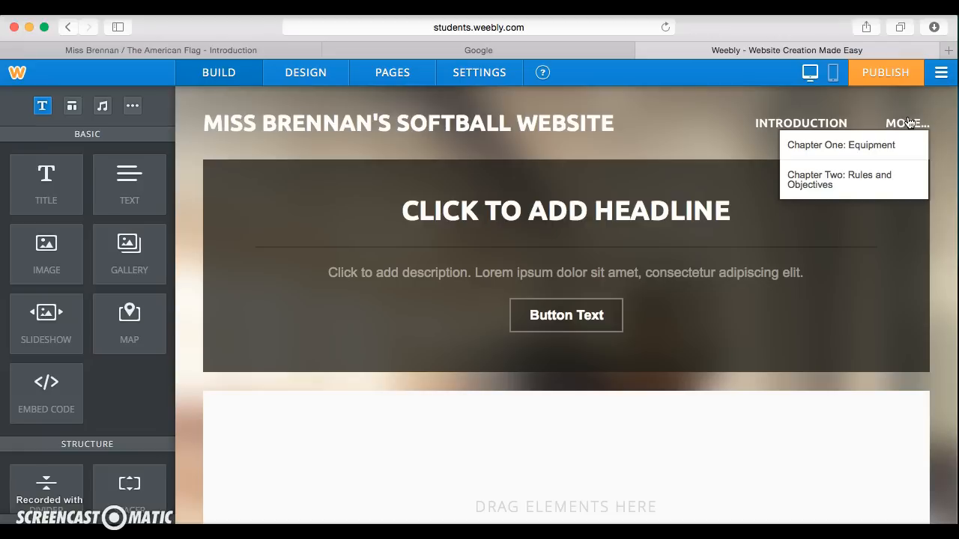
click(876, 153)
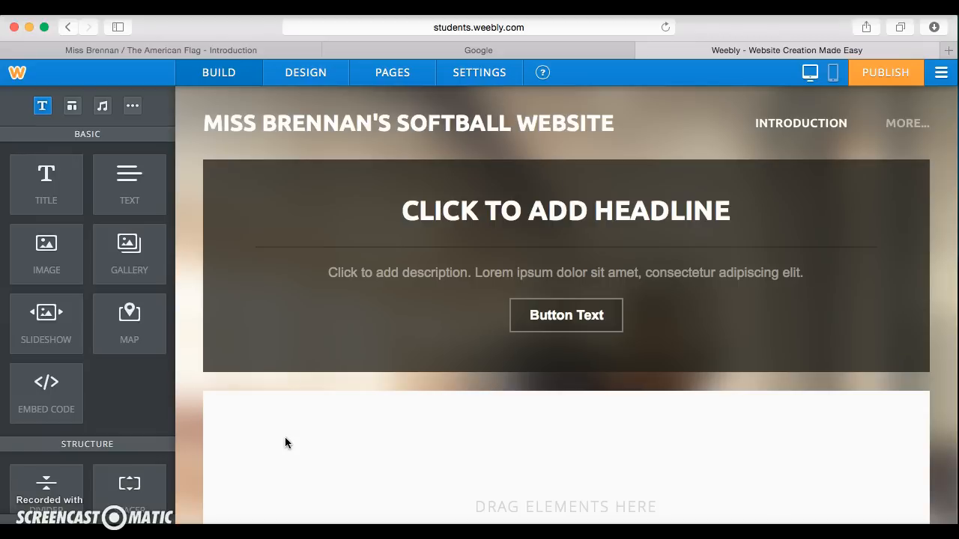
click(198, 50)
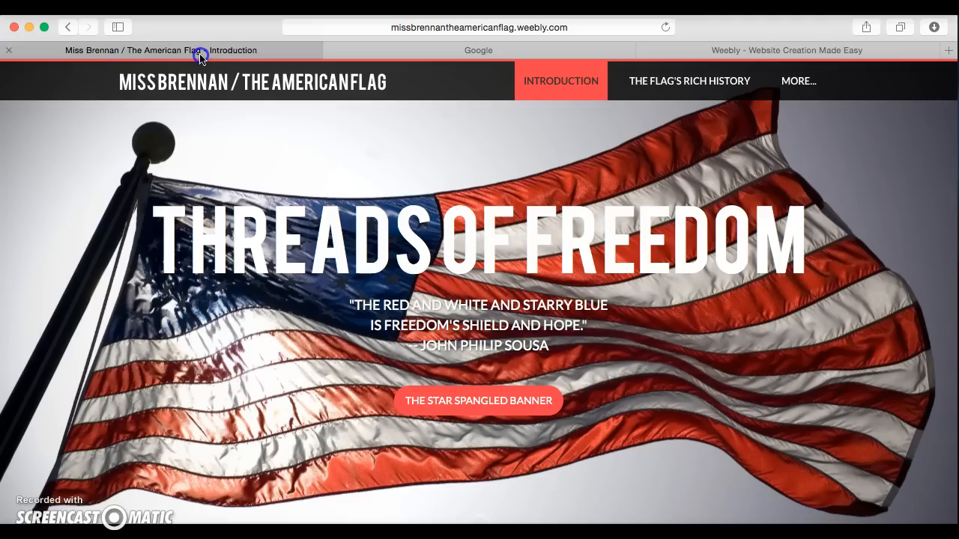
scroll(320, 410, down, 10)
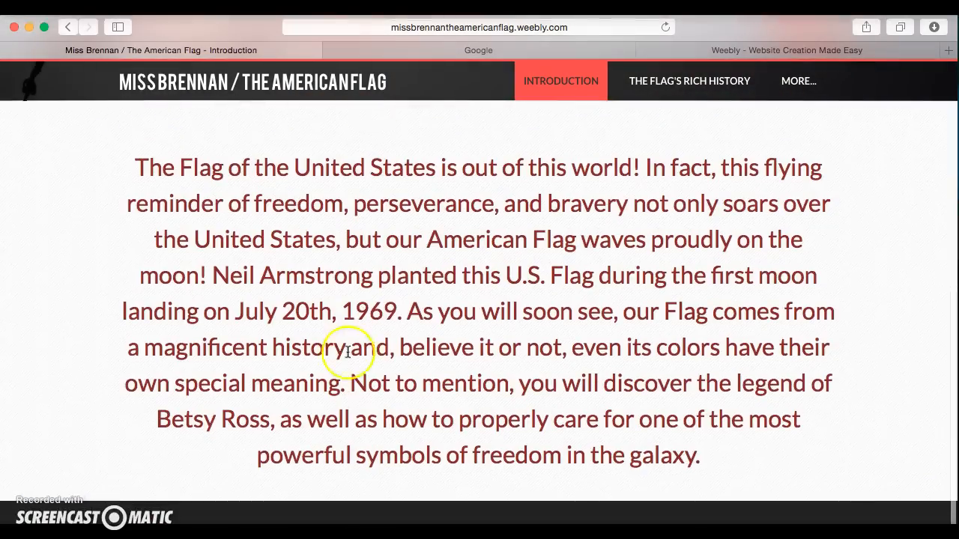
scroll(373, 329, up, 10)
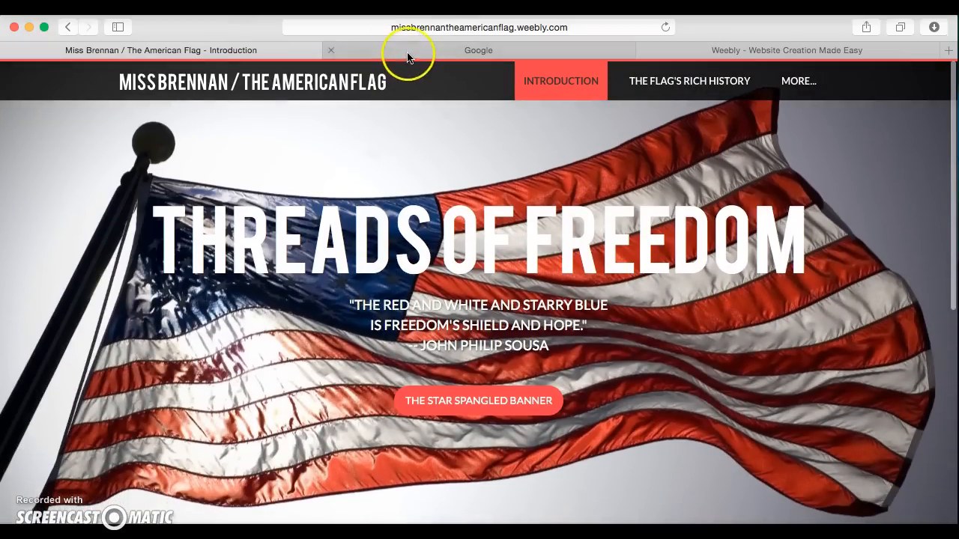
click(681, 49)
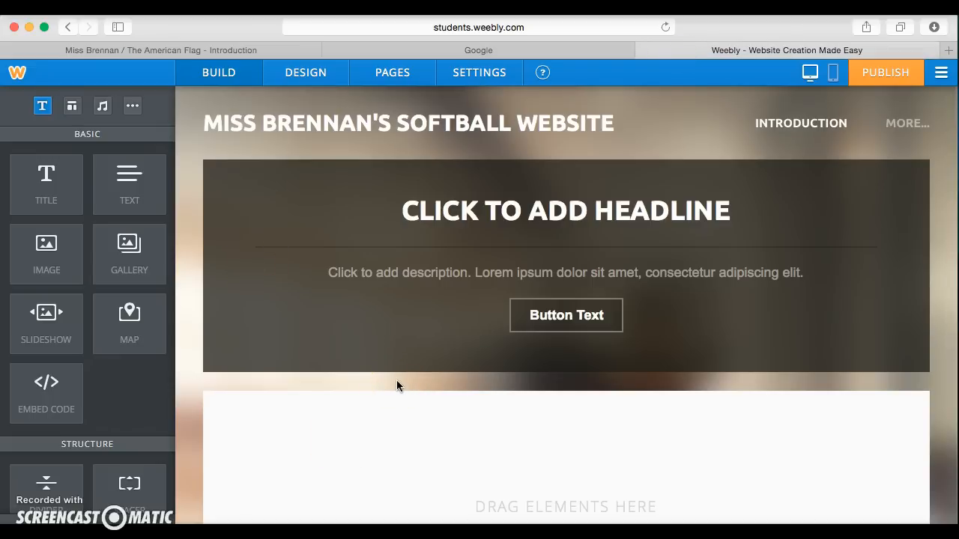
click(366, 349)
Step: Replace the banner headline with 'SOFTBALL: THERE'S NOTHING SOFT ABOUT IT' and select the description to clear it
click(227, 81)
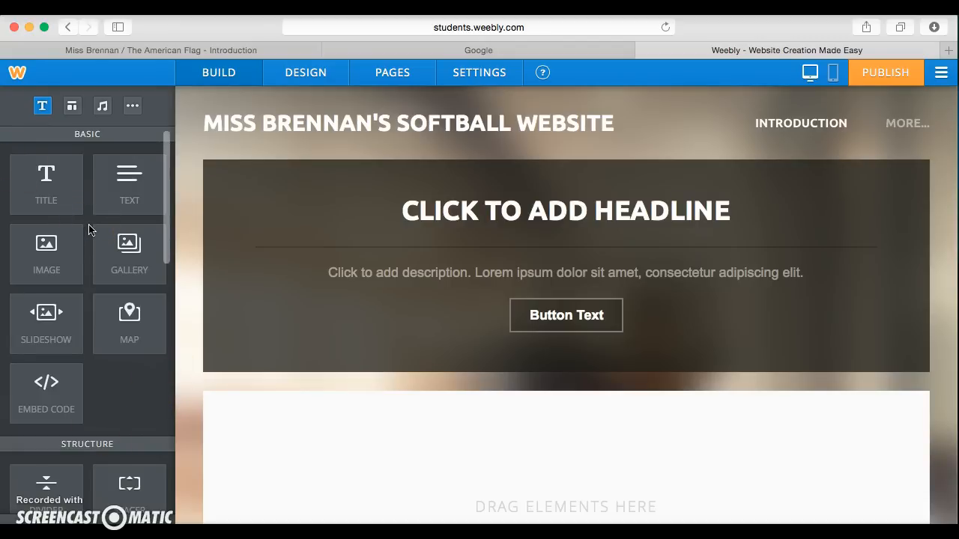
mouse_move(344, 129)
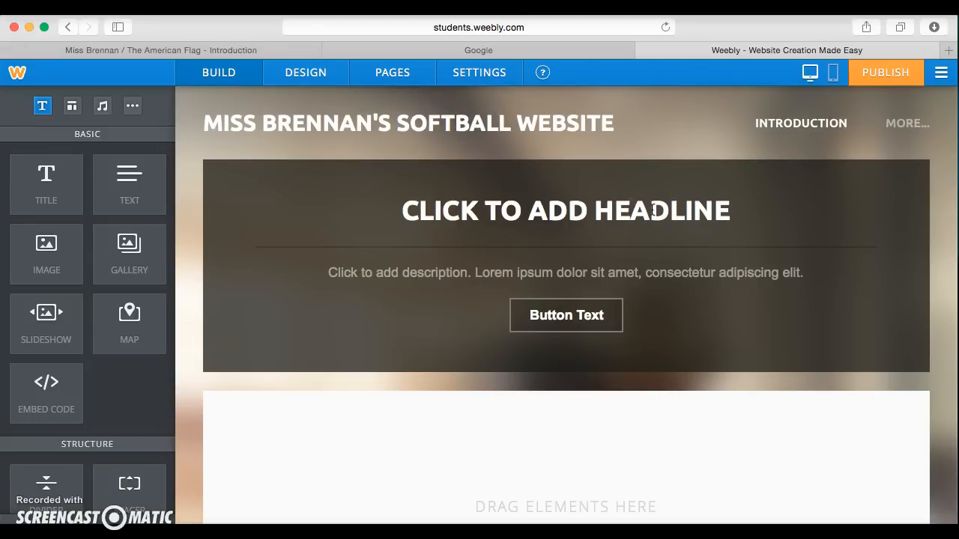
click(560, 214)
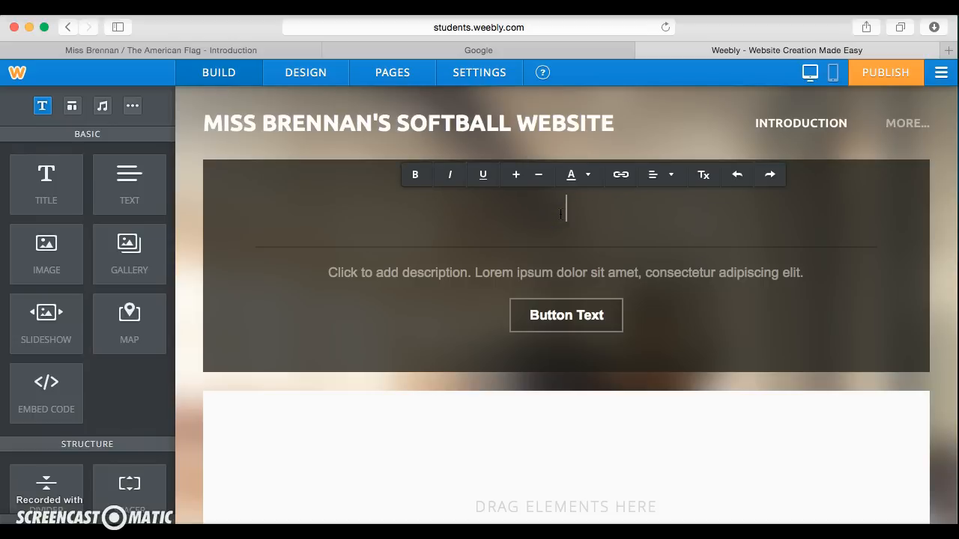
text(SOFTBAL)
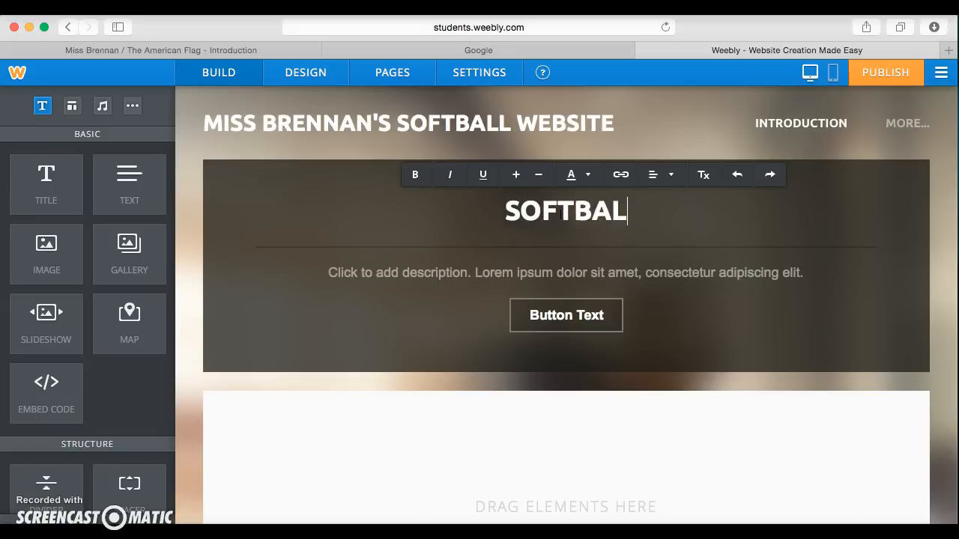
text(L: THERE)
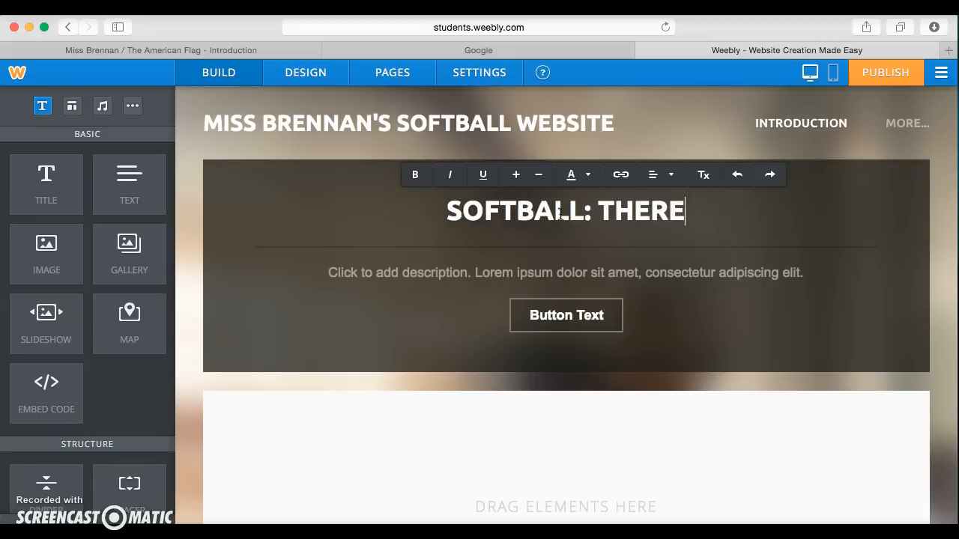
text('S NOTH)
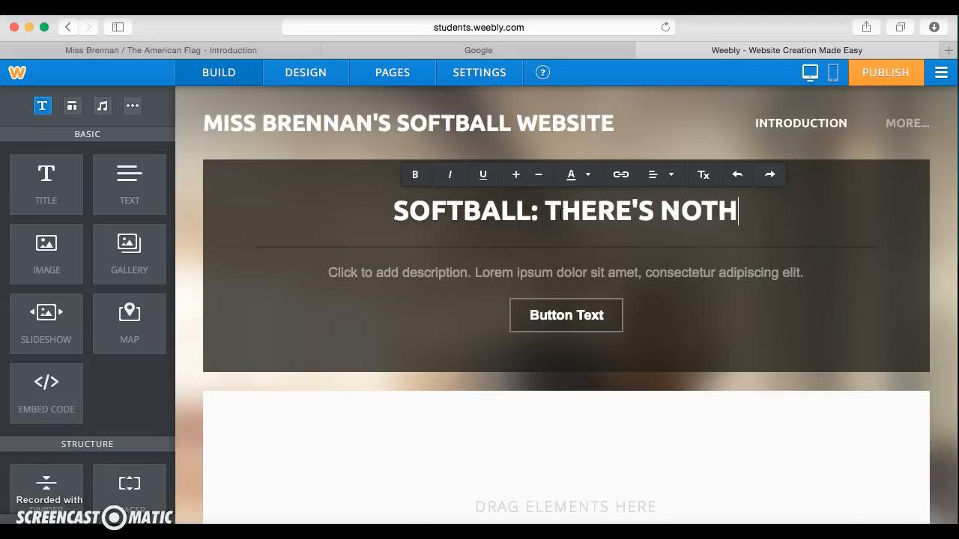
text(ING SOFT ABOUT IT)
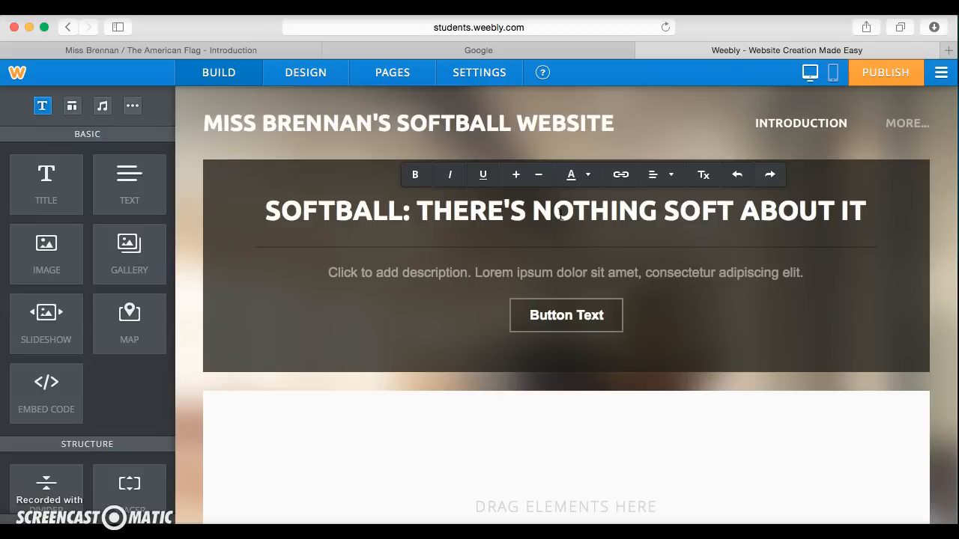
click(483, 272)
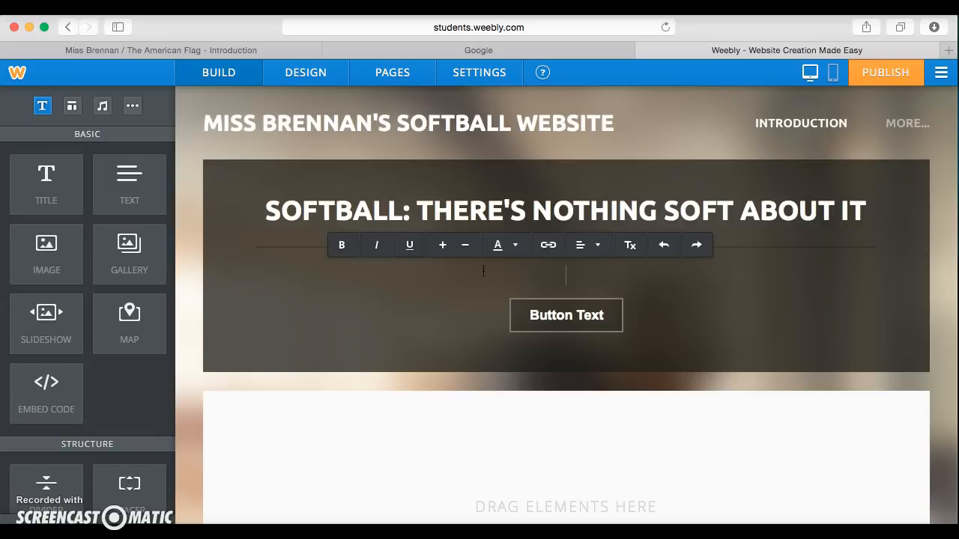
click(530, 325)
scroll(476, 382, down, 5)
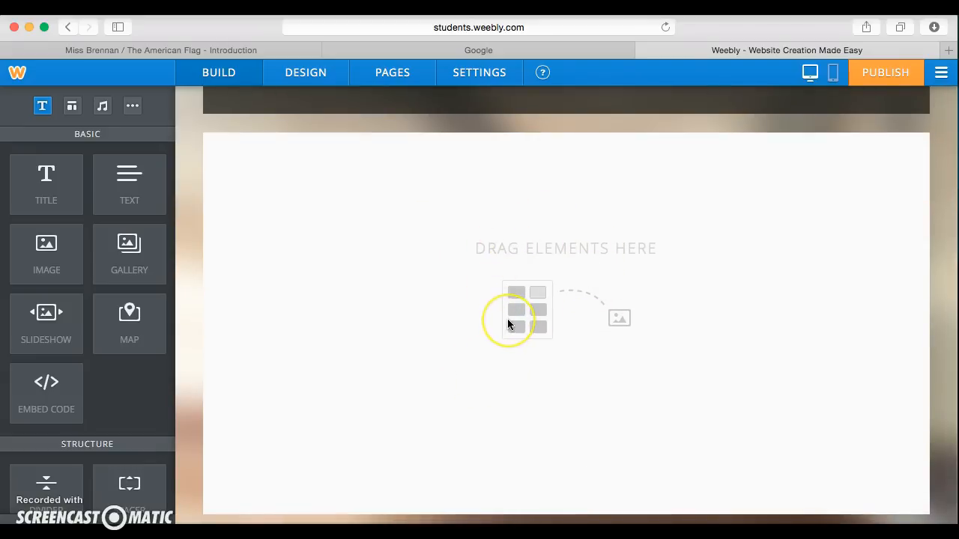
scroll(506, 323, up, 5)
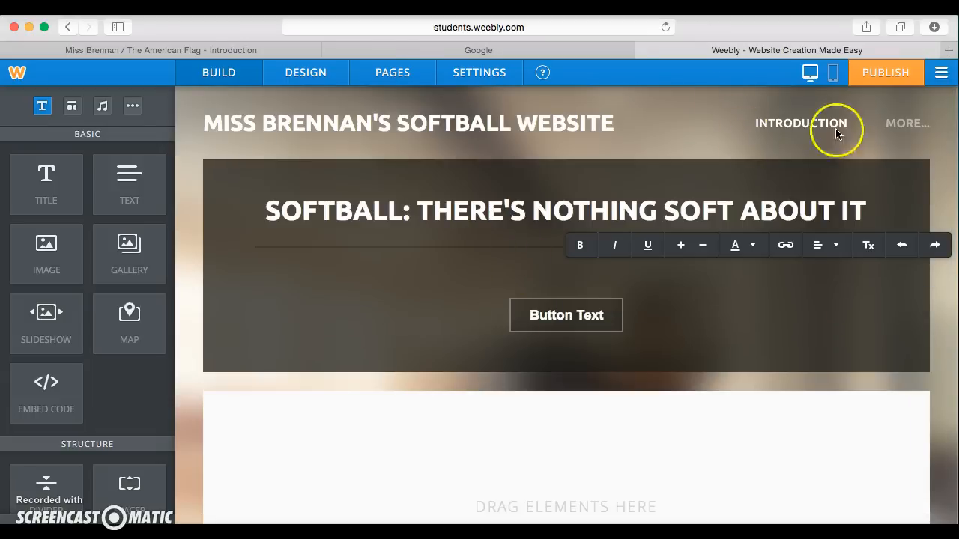
Step: Go to the Chapter One page and place a Title block in the empty section below the banner
mouse_move(895, 121)
click(865, 146)
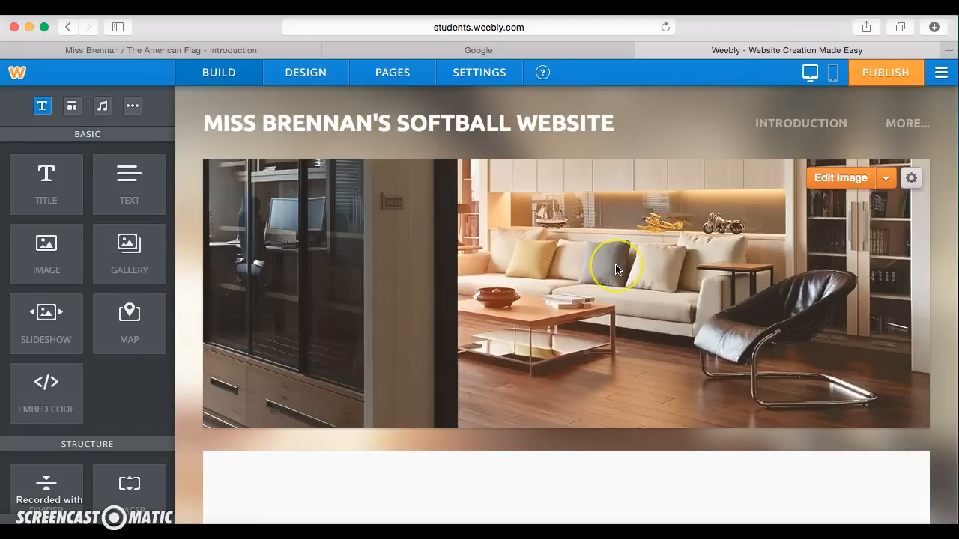
scroll(615, 270, down, 5)
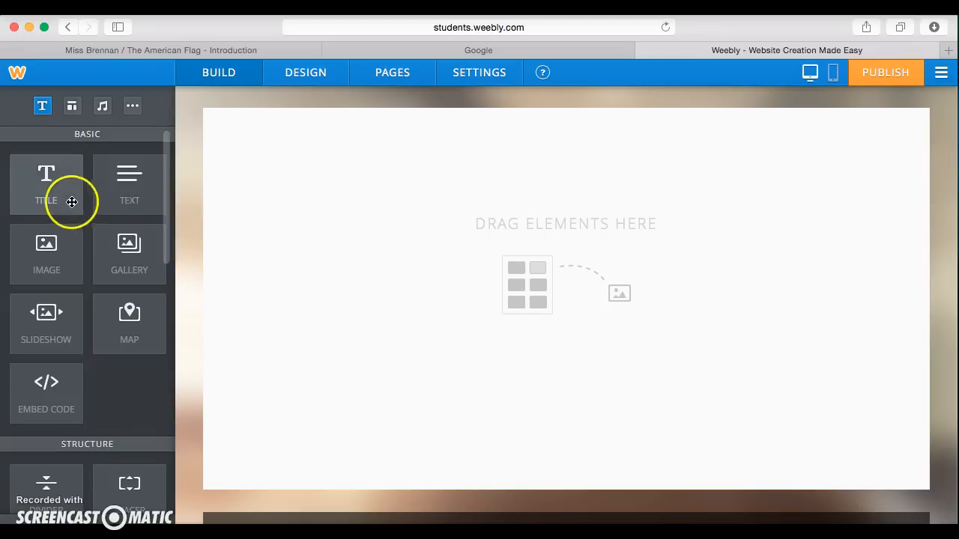
drag(42, 191, 333, 209)
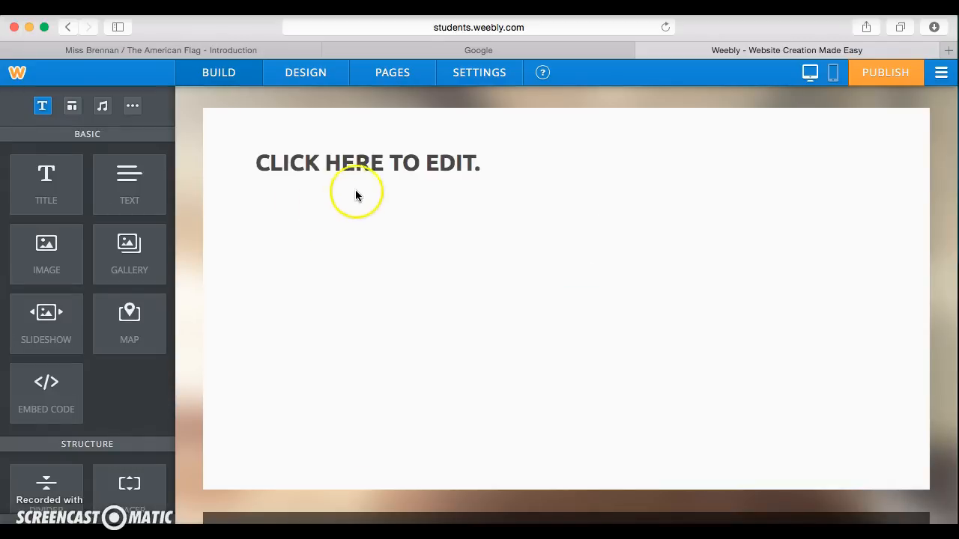
Step: Enter 'CHAPTER ONE: EQUIPMENT' as the page title and add a Text block beneath it
click(363, 167)
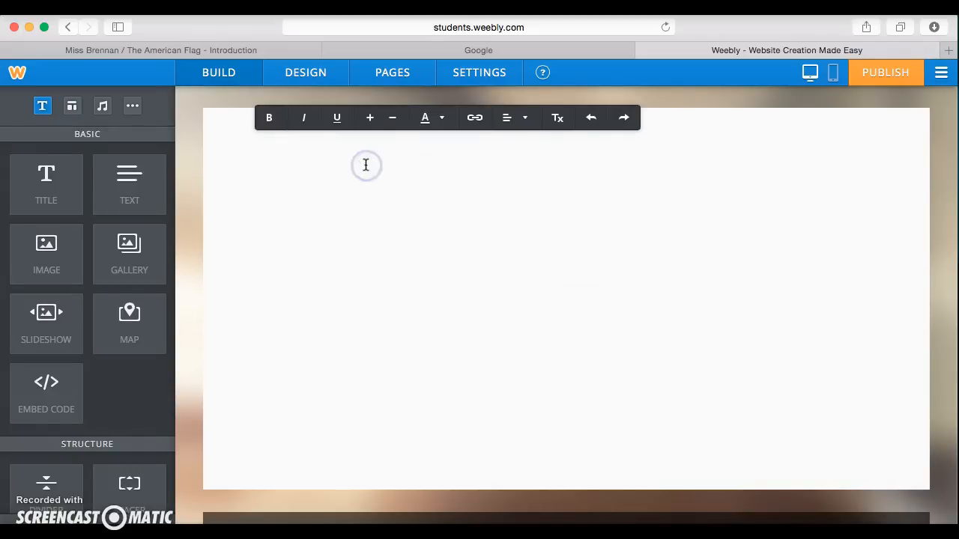
text(CHAPTER)
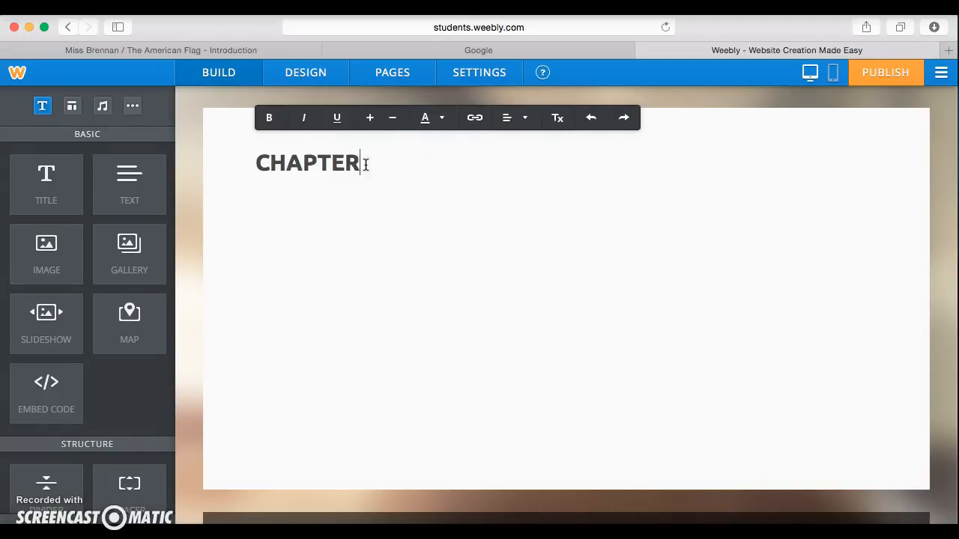
text( ONE:  EQUIPMENT)
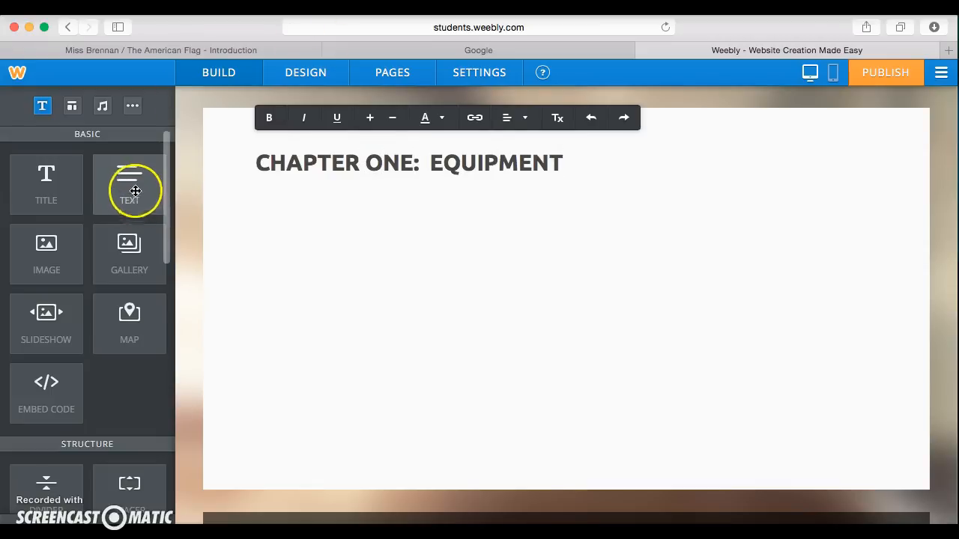
drag(128, 187, 269, 271)
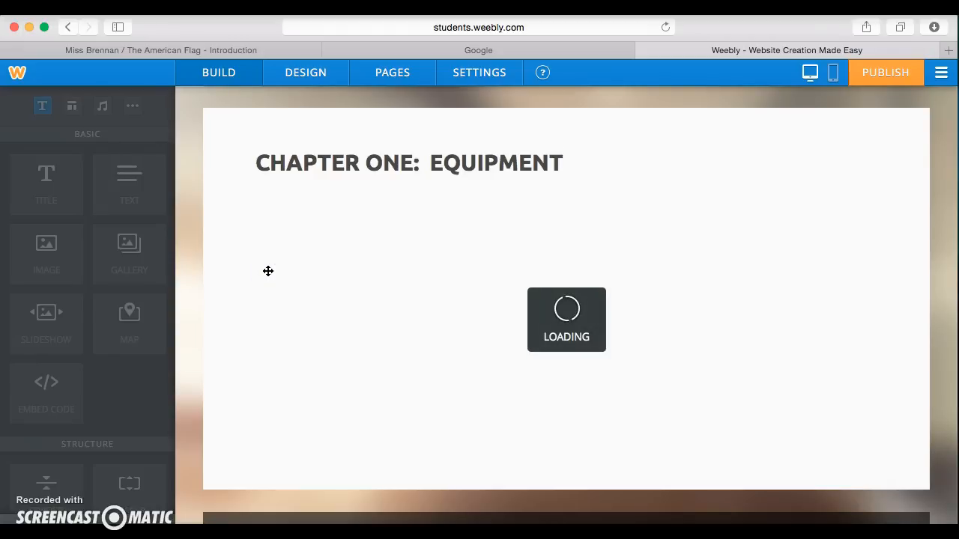
Step: Write the equipment sentence listing a softball glove, a softball, cleats and a bat, kept left-aligned
click(352, 206)
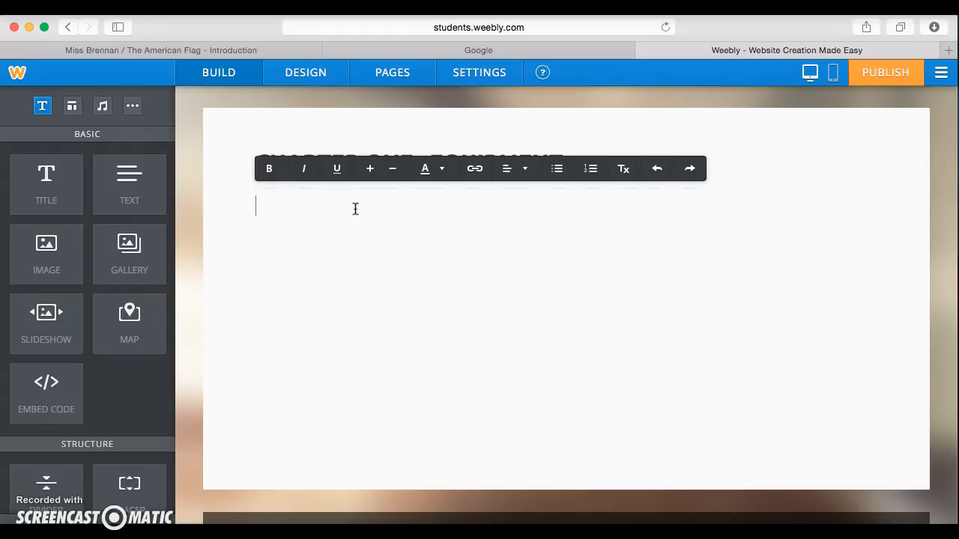
text(For the game of)
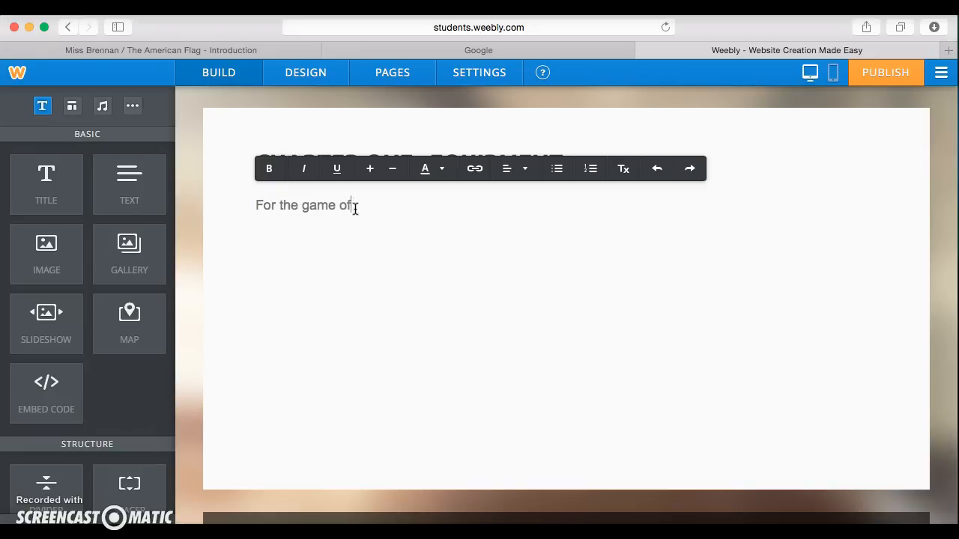
text( softball, you will need a)
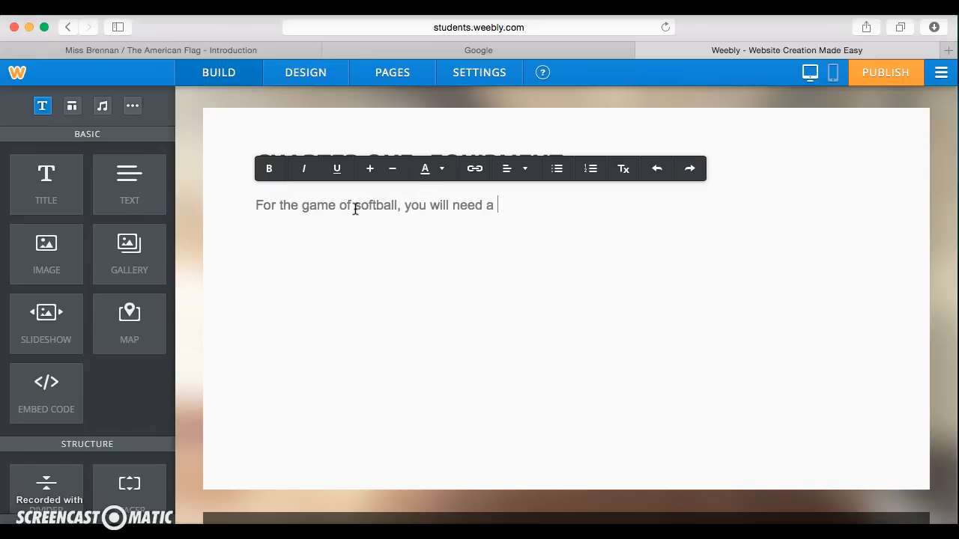
text( softball glove, a softball, cleats, and a bat.)
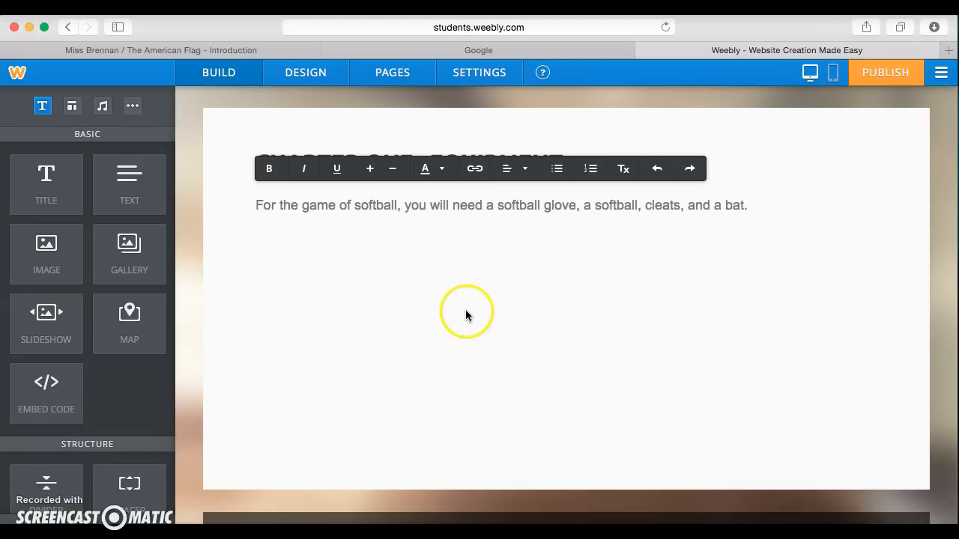
click(372, 171)
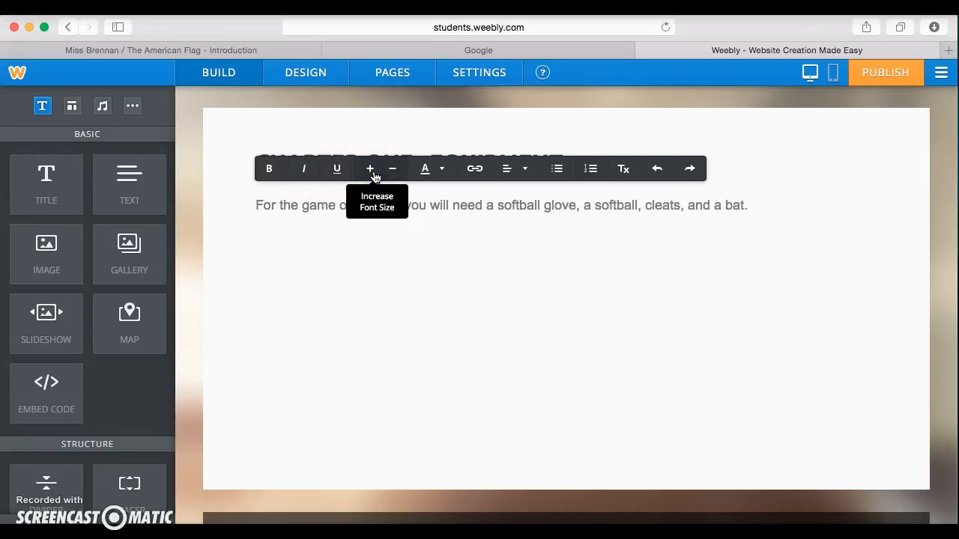
click(442, 171)
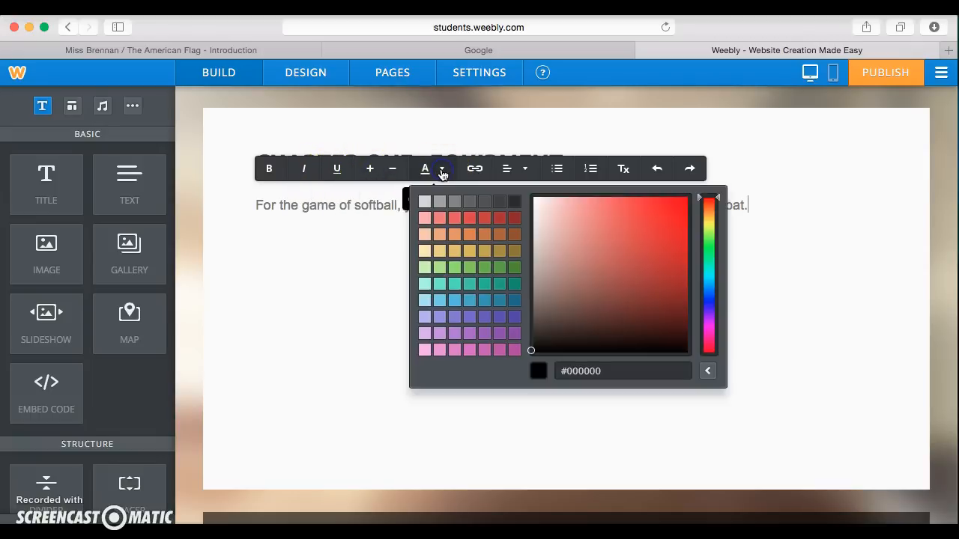
click(523, 168)
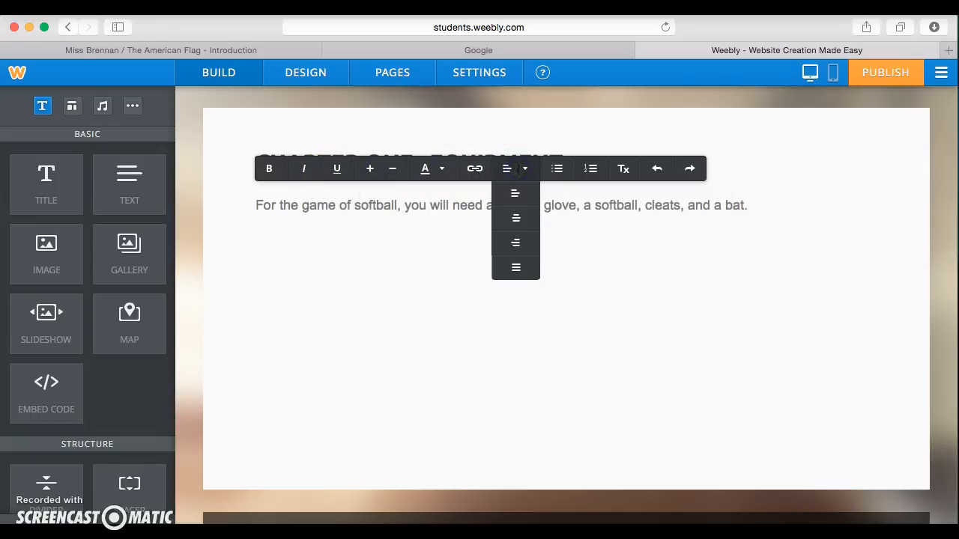
click(514, 193)
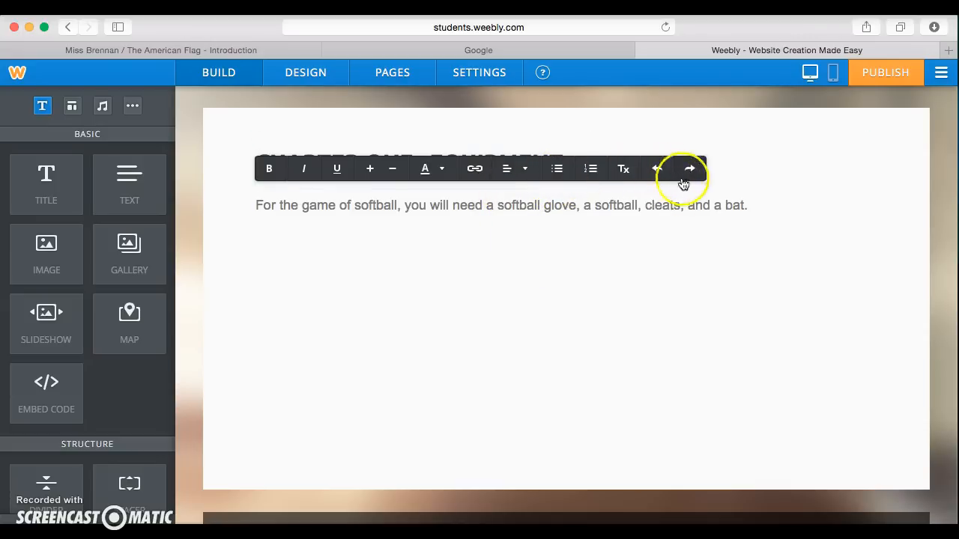
Step: Add a comma after 'cleats' and finish editing the paragraph
click(681, 207)
text(,)
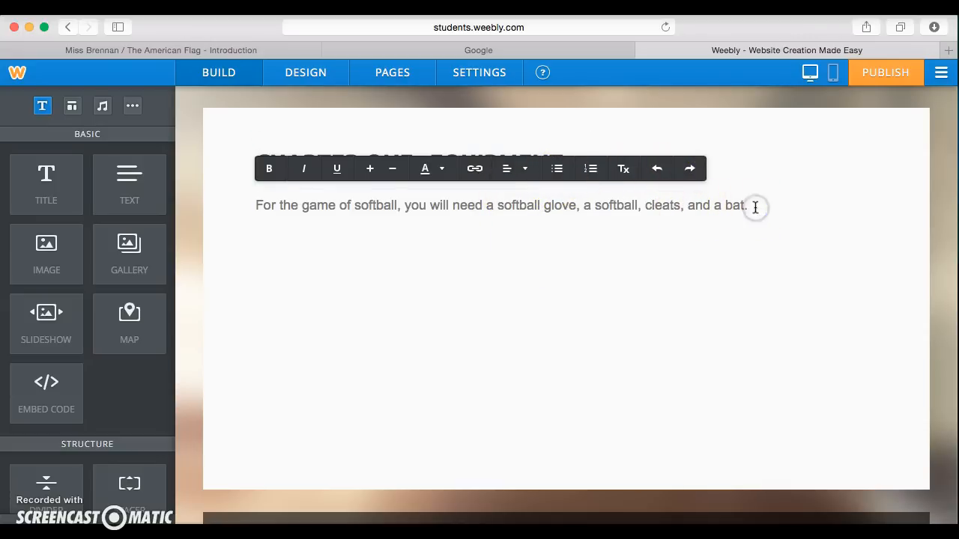
click(514, 412)
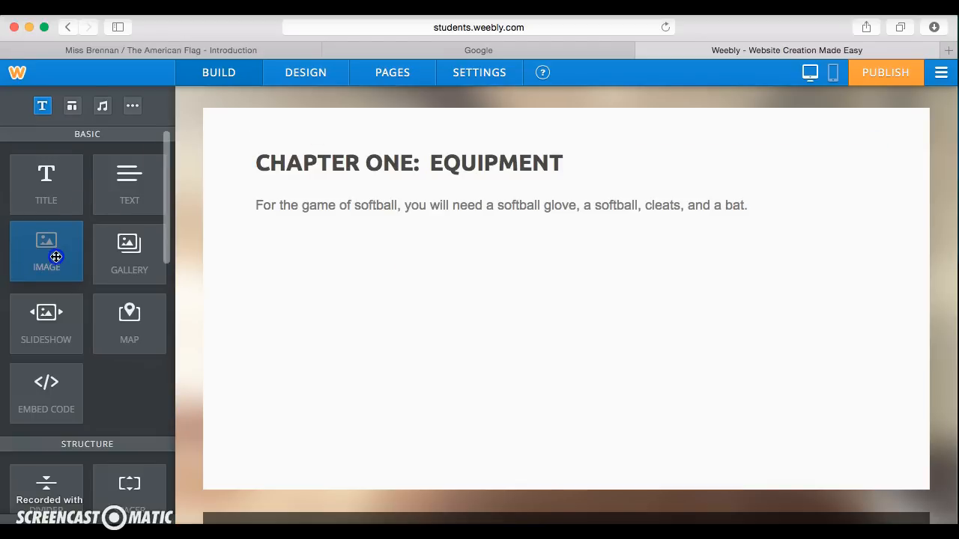
Step: Add an empty image block below the paragraph, then switch to the Google search page
drag(57, 257, 497, 274)
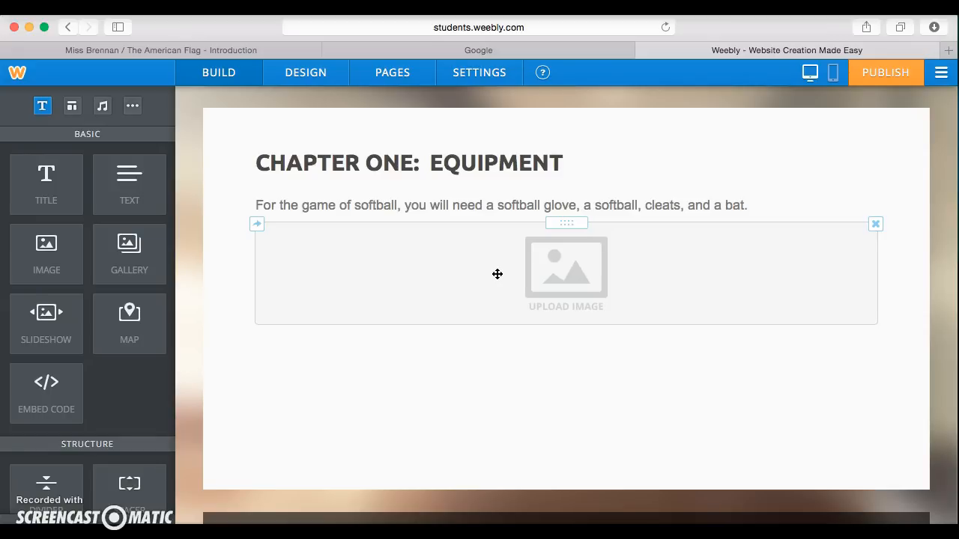
click(482, 50)
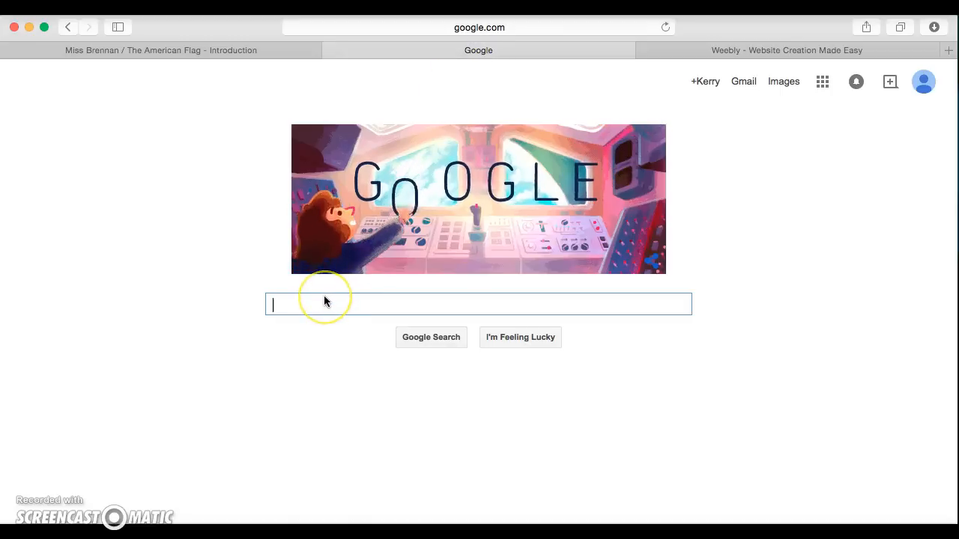
Step: Search Google Images for 'softball' and view the green softball photo from bryanlions.com full-size
text(sof)
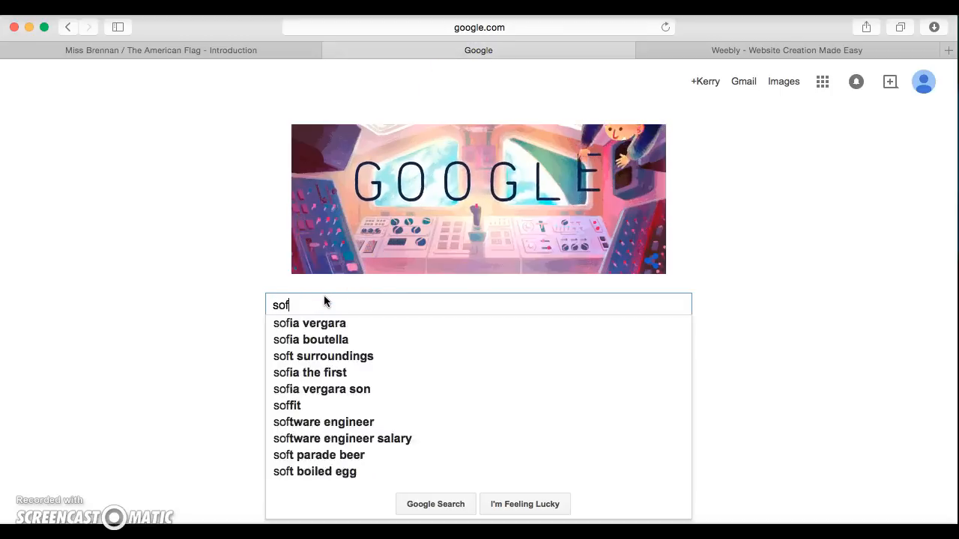
text(tball)
key(Return)
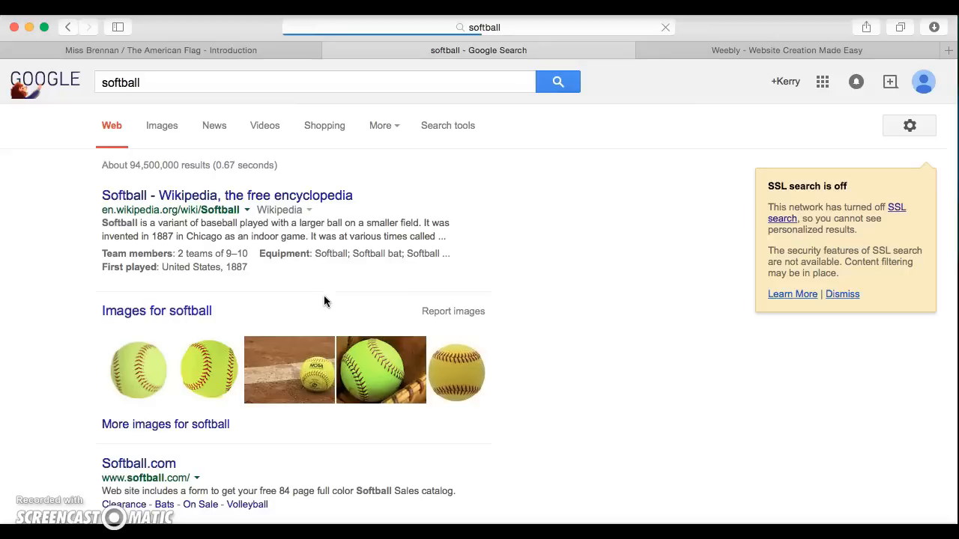
click(167, 128)
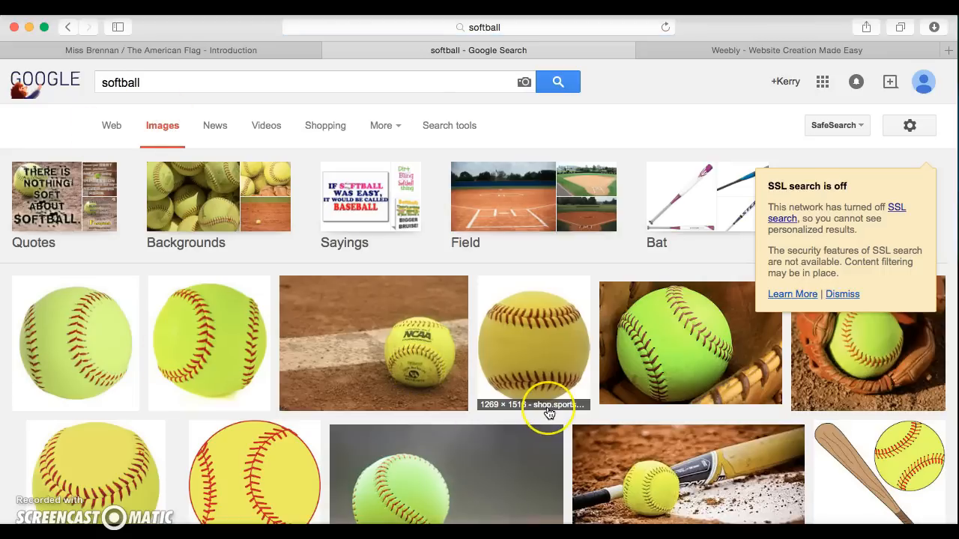
scroll(549, 413, down, 5)
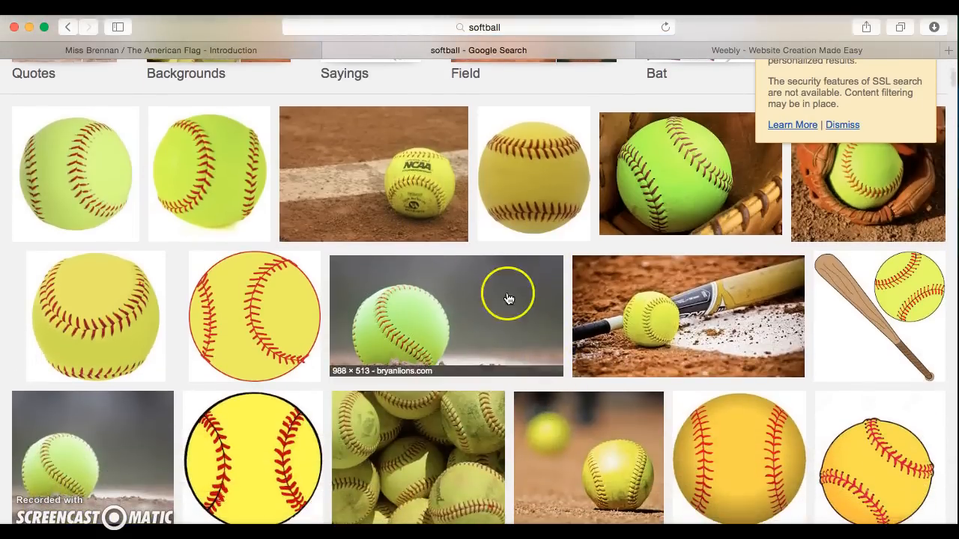
click(494, 326)
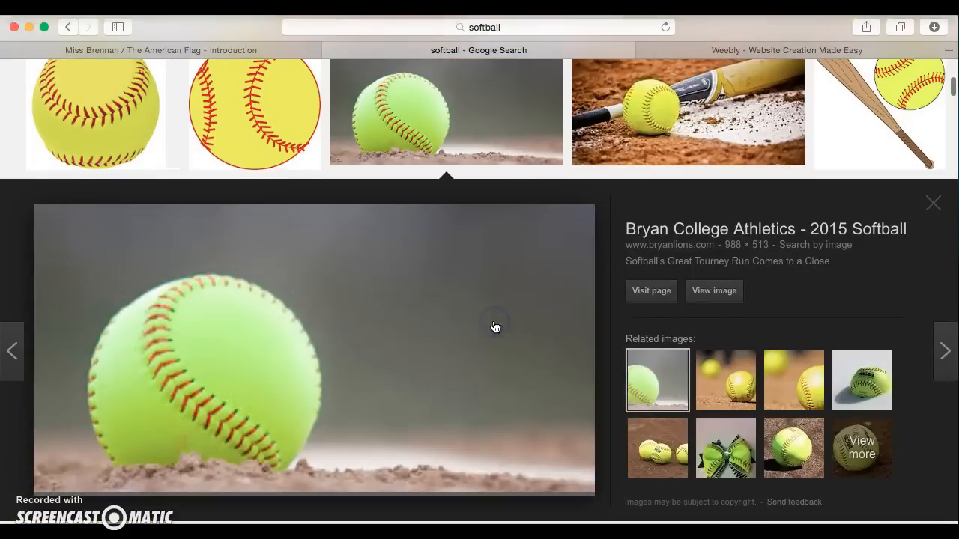
click(710, 292)
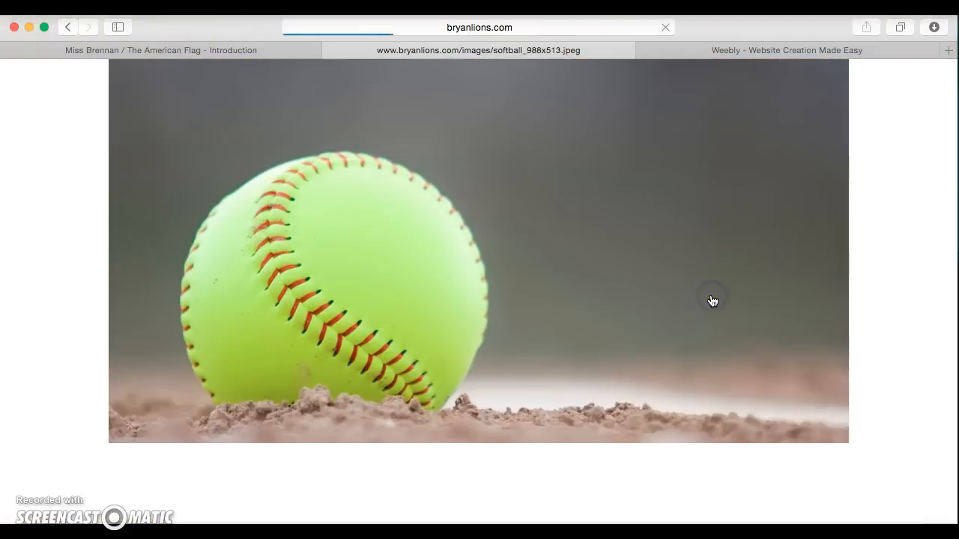
Step: Save the softball photo to the Desktop as 'Softball' and return to the Weebly editor
right_click(420, 219)
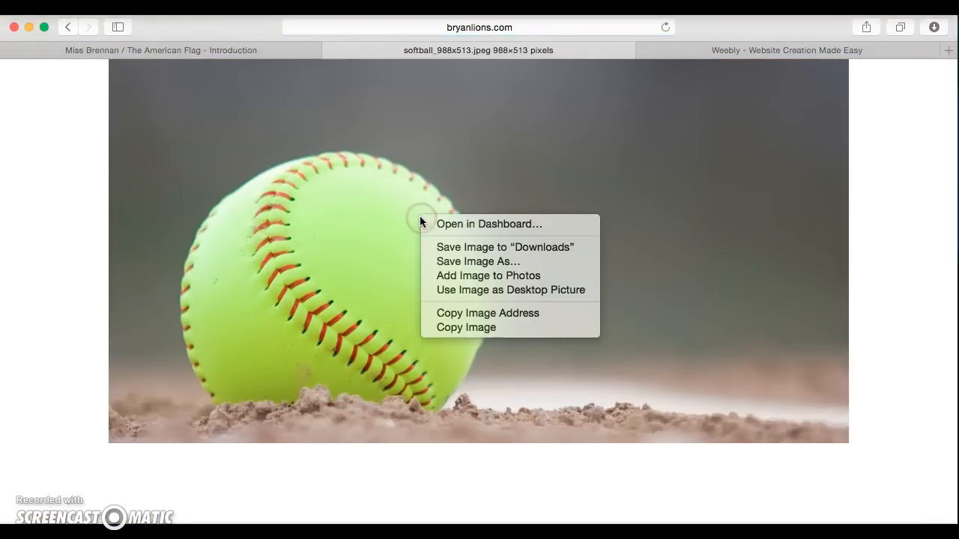
click(442, 262)
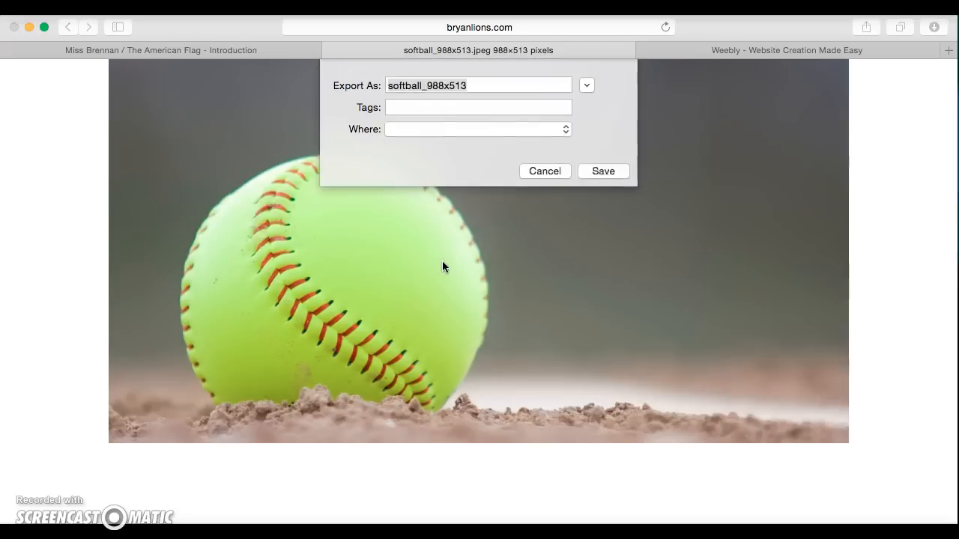
text(Softball)
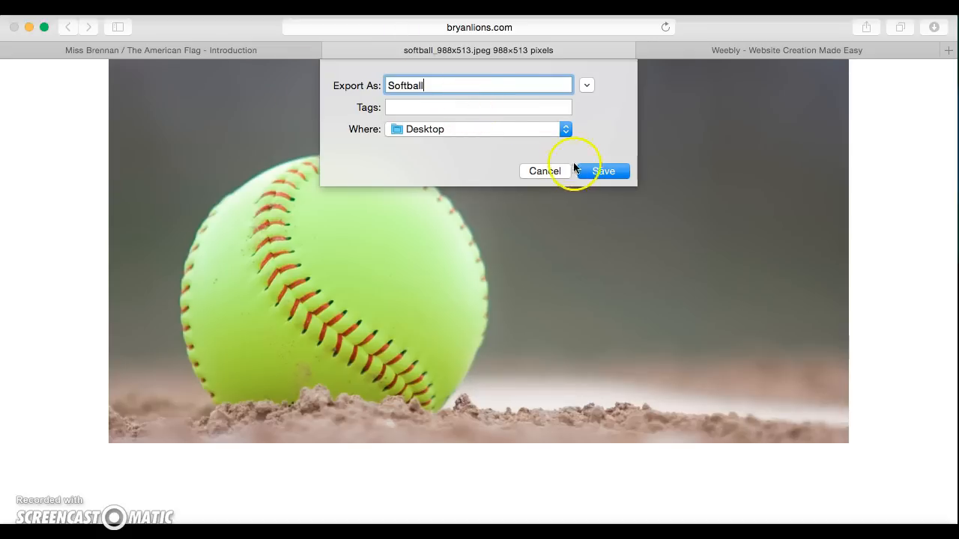
click(600, 171)
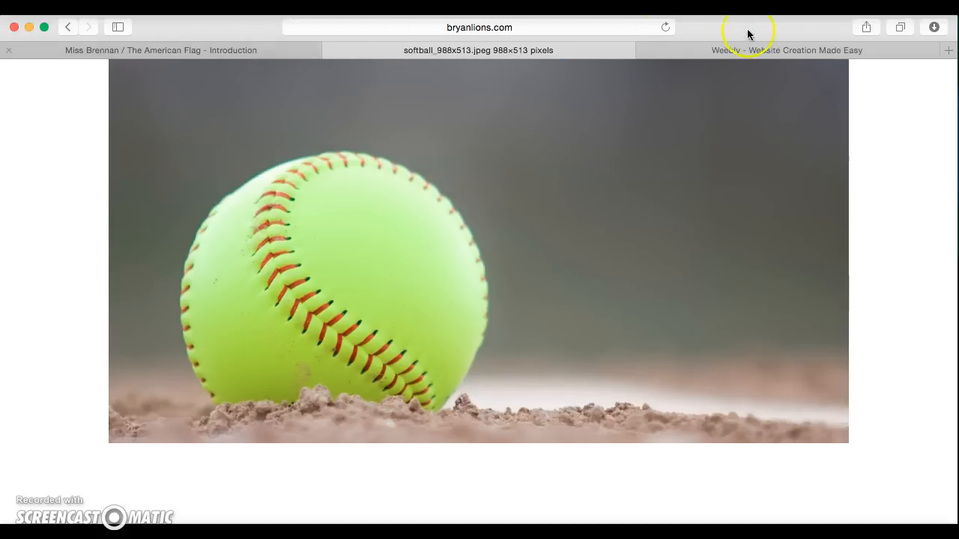
click(743, 53)
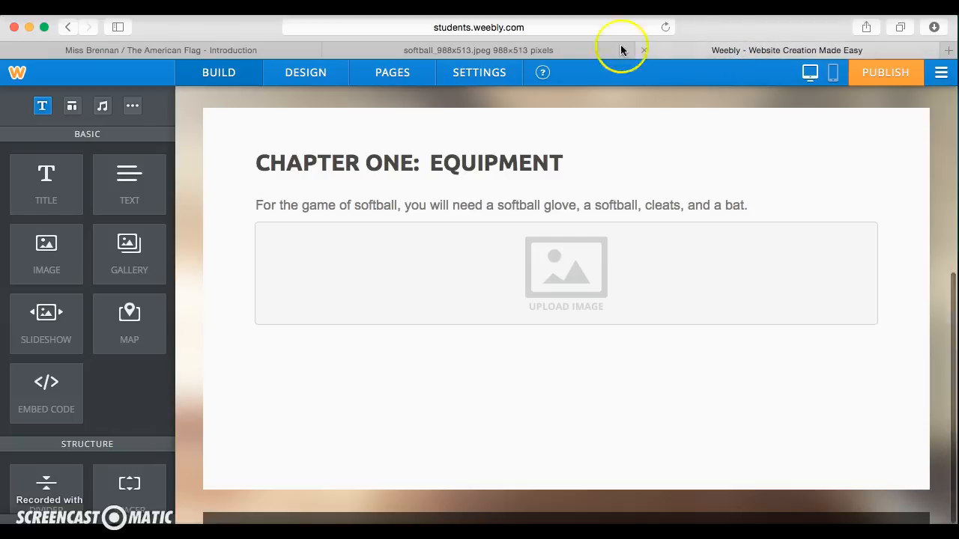
Step: Upload the Softball photo from the Desktop into the empty Chapter One image block
click(570, 270)
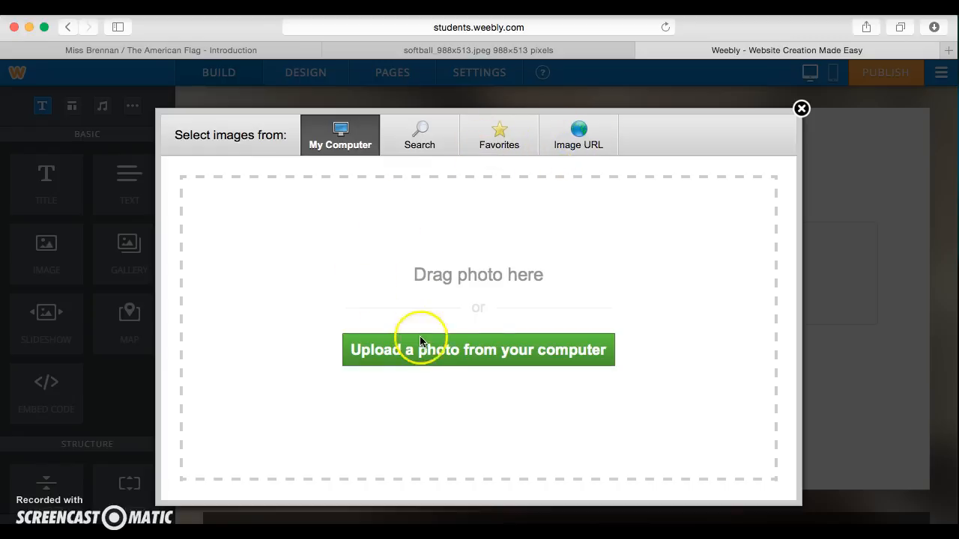
click(494, 356)
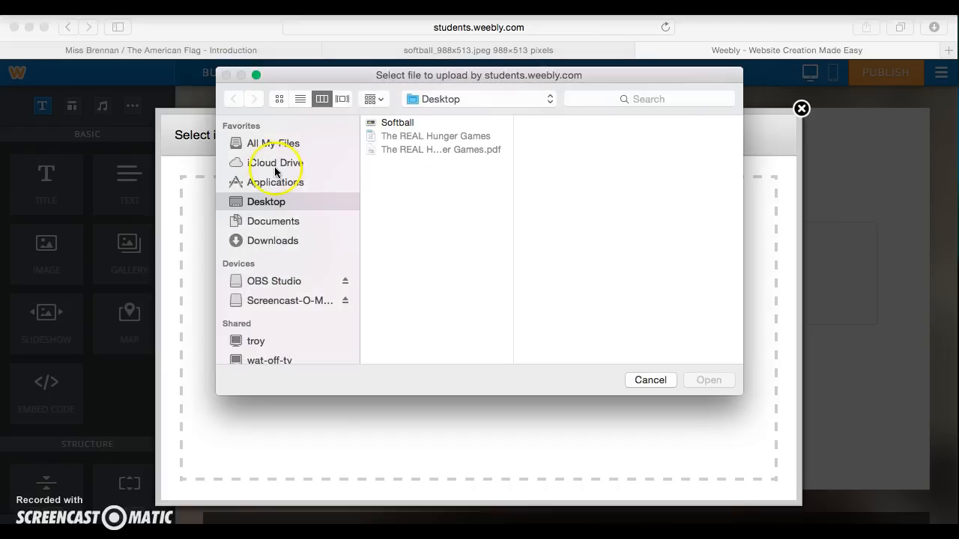
click(397, 123)
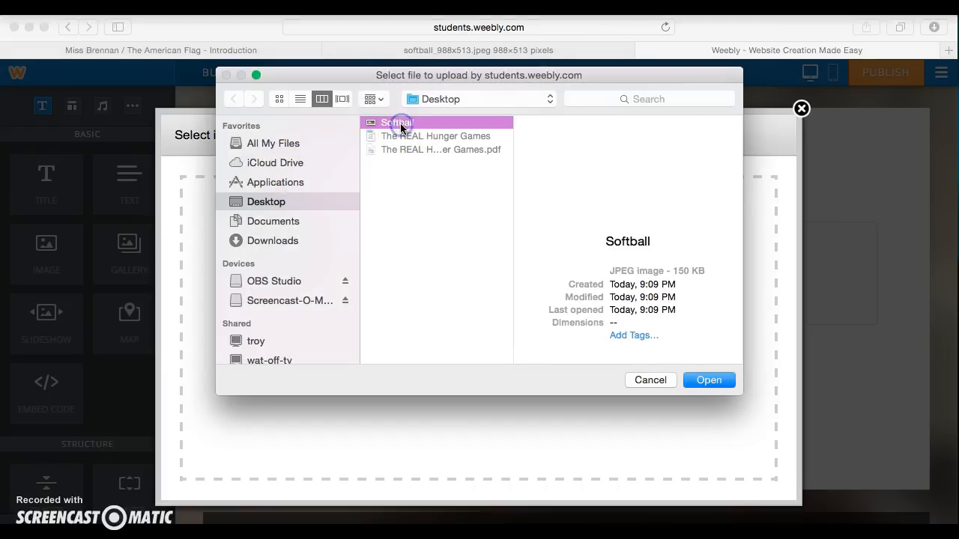
click(710, 380)
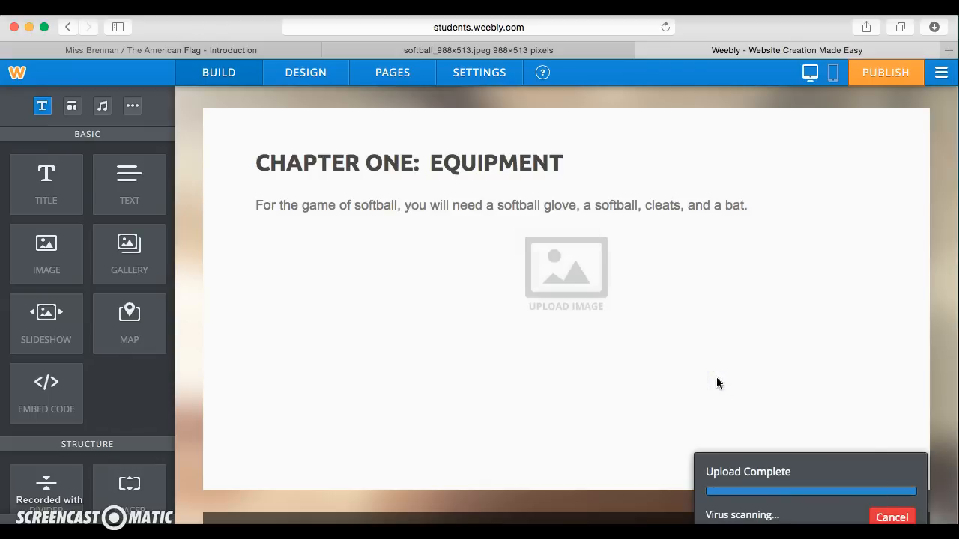
Step: Shrink the softball photo by dragging its corner handle inward
scroll(405, 375, down, 4)
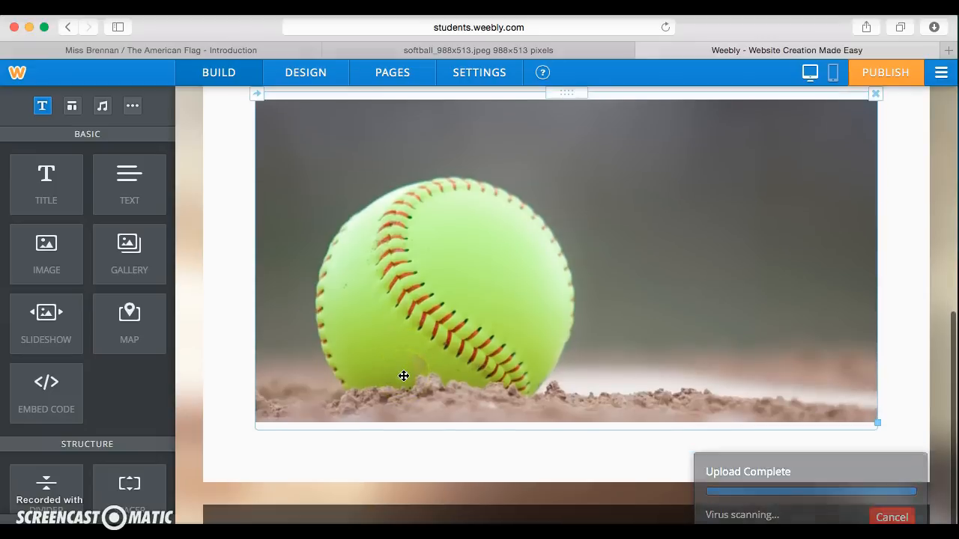
drag(873, 421, 727, 313)
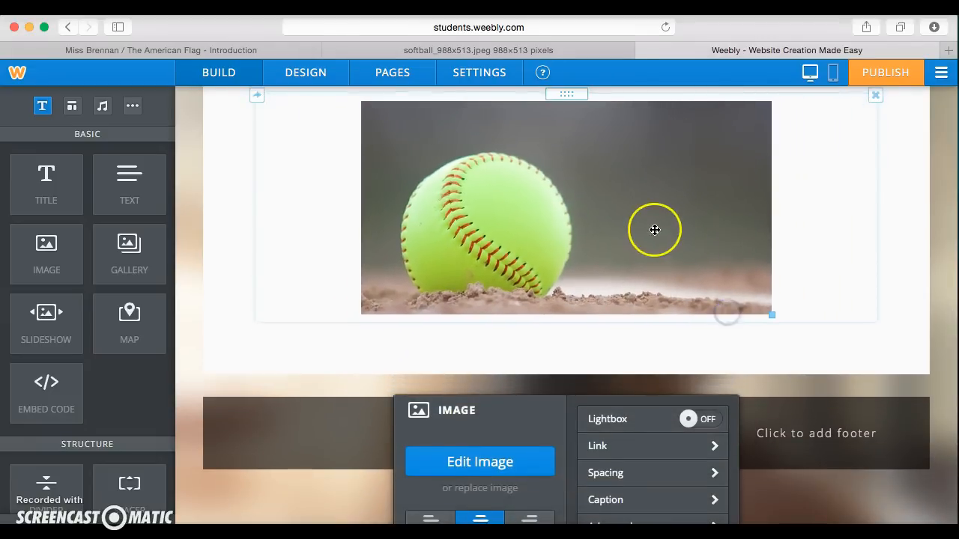
scroll(654, 229, up, 4)
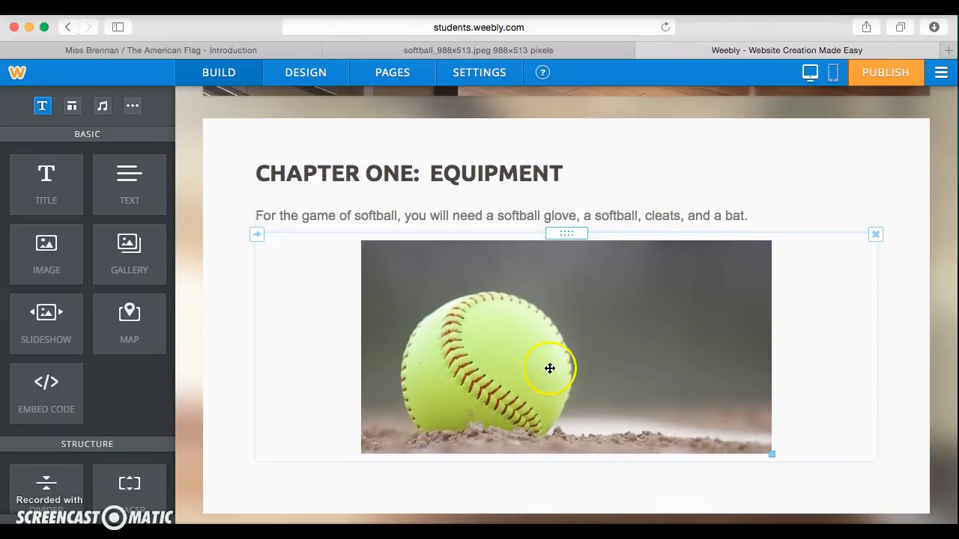
scroll(550, 367, down, 4)
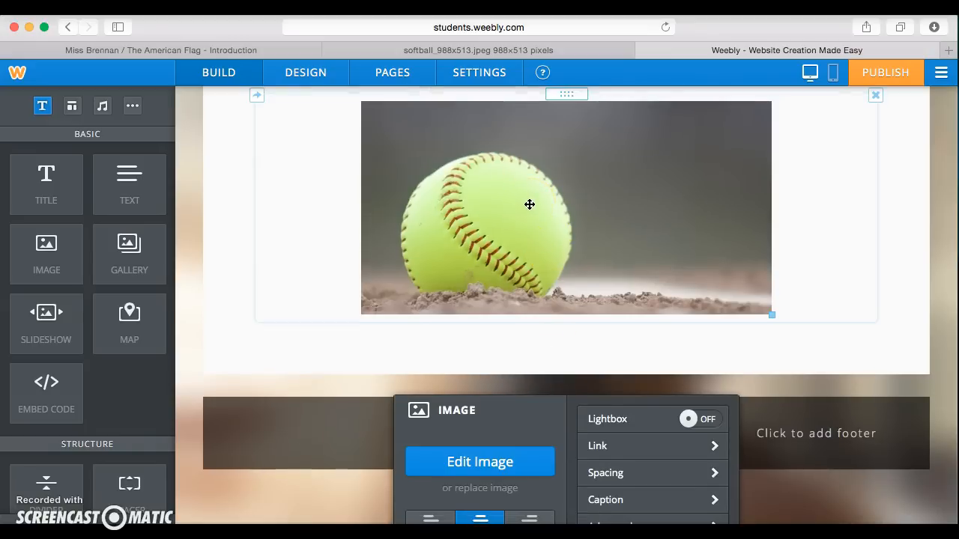
Step: Try left and right alignment, settle on centred, and close the image settings
click(433, 518)
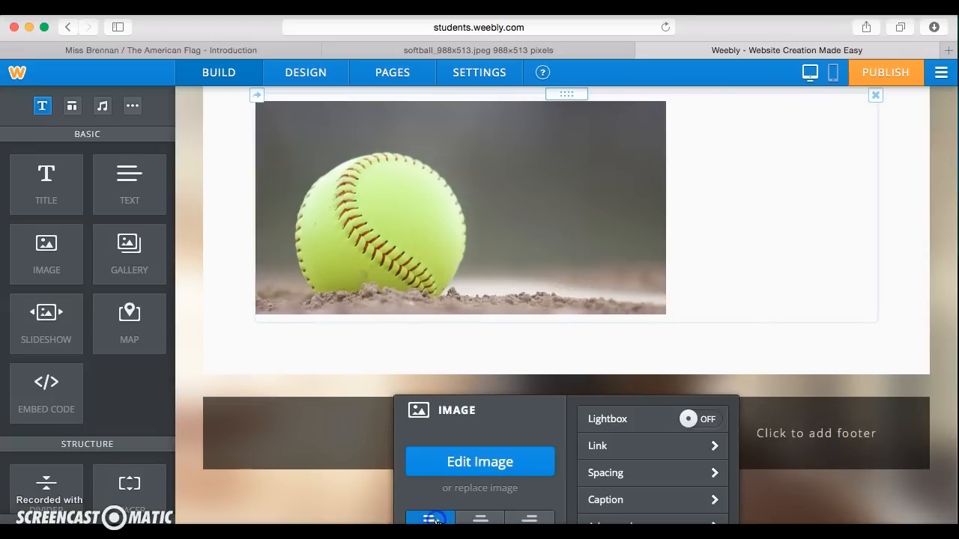
click(529, 518)
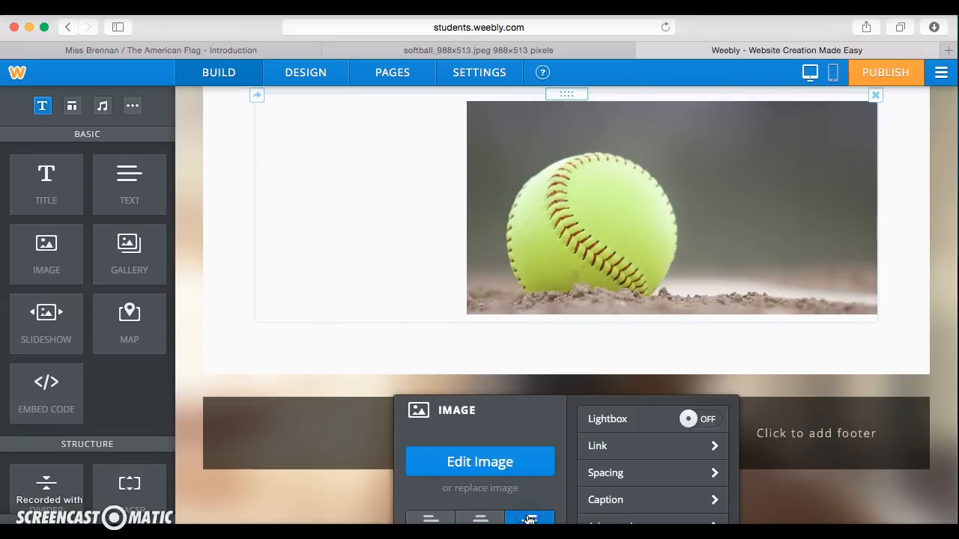
click(486, 518)
click(618, 473)
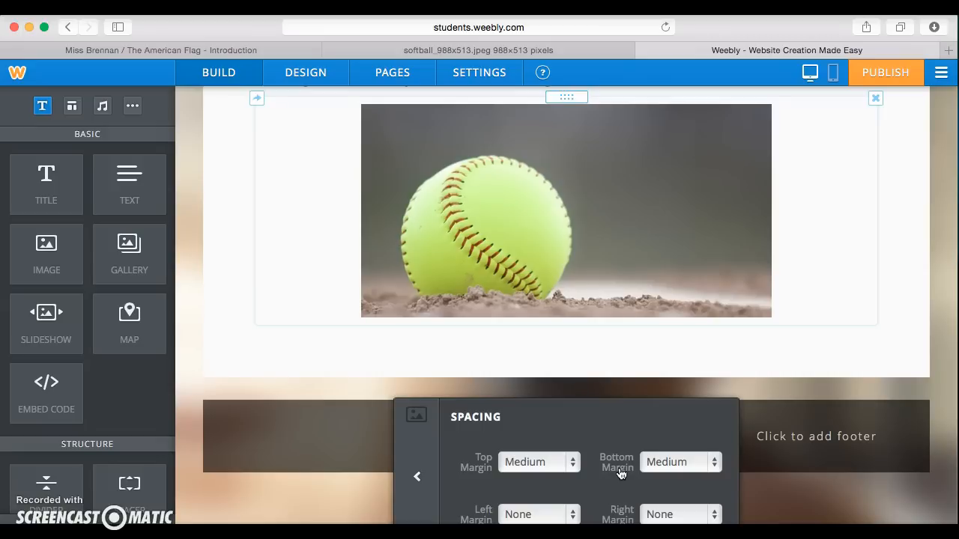
click(417, 476)
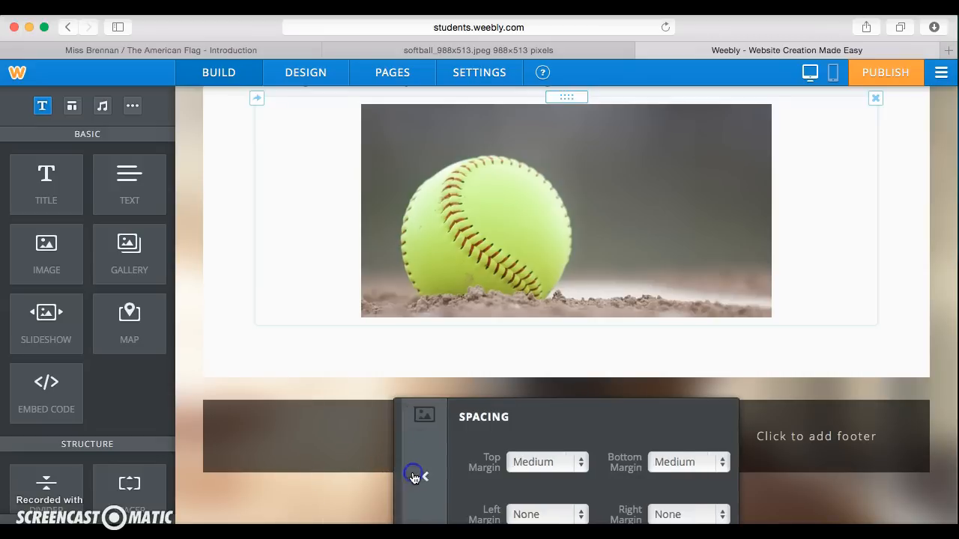
click(269, 344)
scroll(270, 345, up, 3)
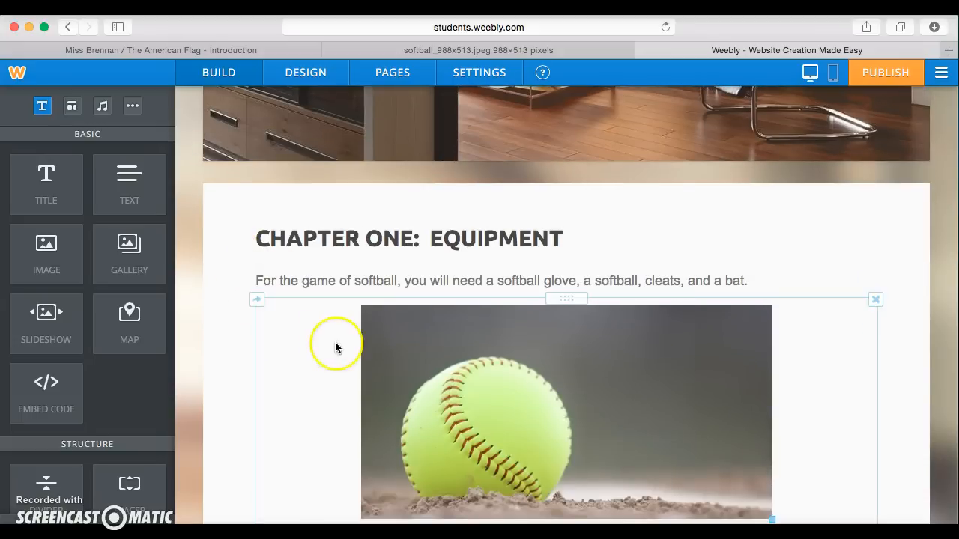
scroll(334, 343, up, 2)
scroll(335, 344, down, 5)
scroll(335, 345, up, 6)
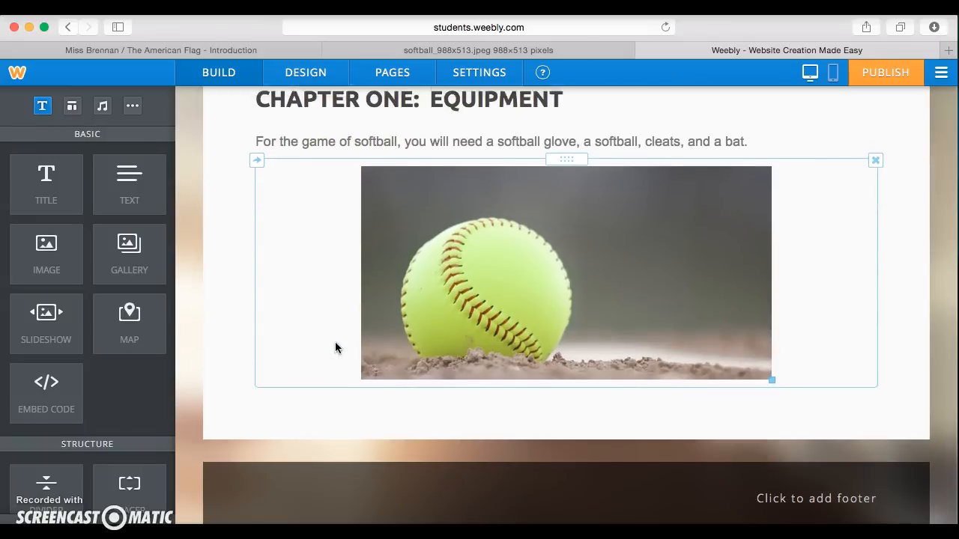
scroll(334, 345, up, 3)
mouse_move(544, 242)
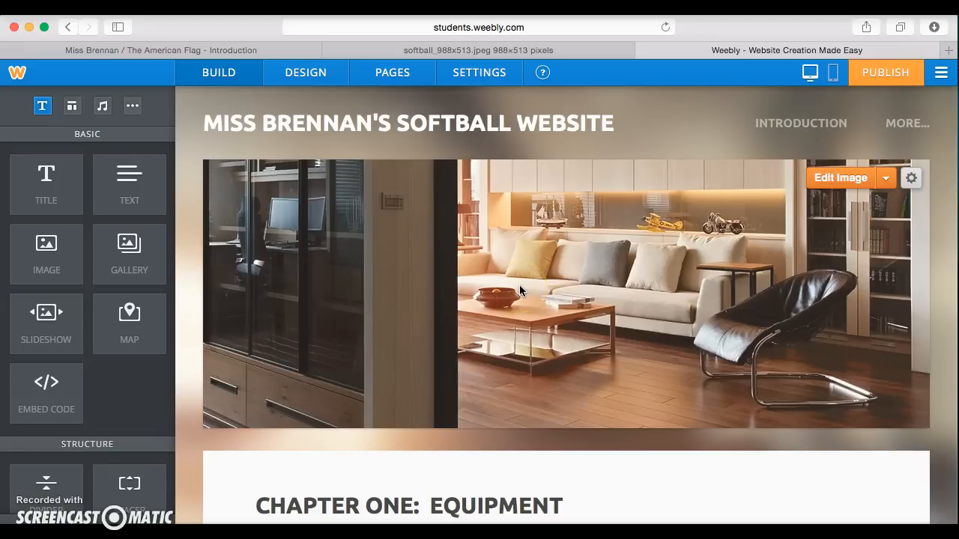
Step: Open the header photo editor and explore its upload and apply-to-all-pages options
click(845, 182)
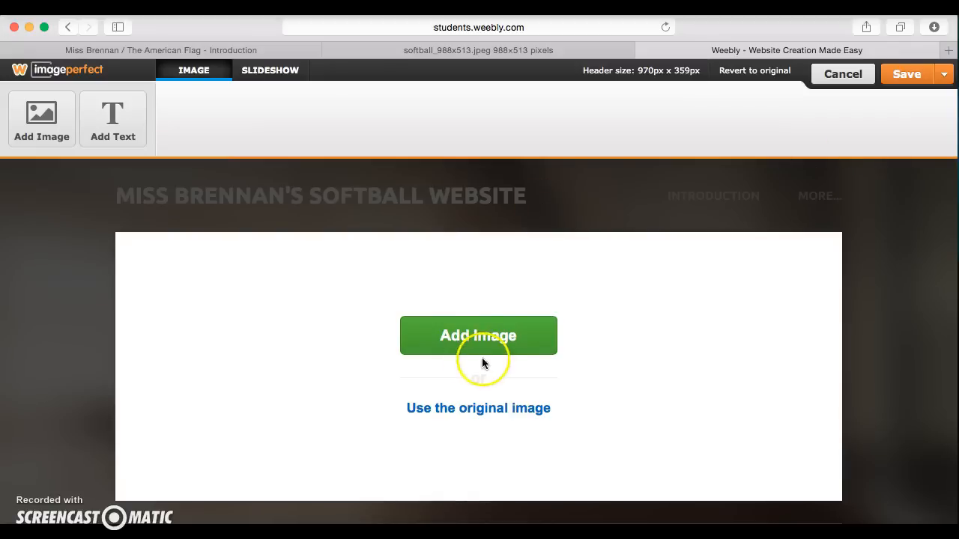
click(490, 351)
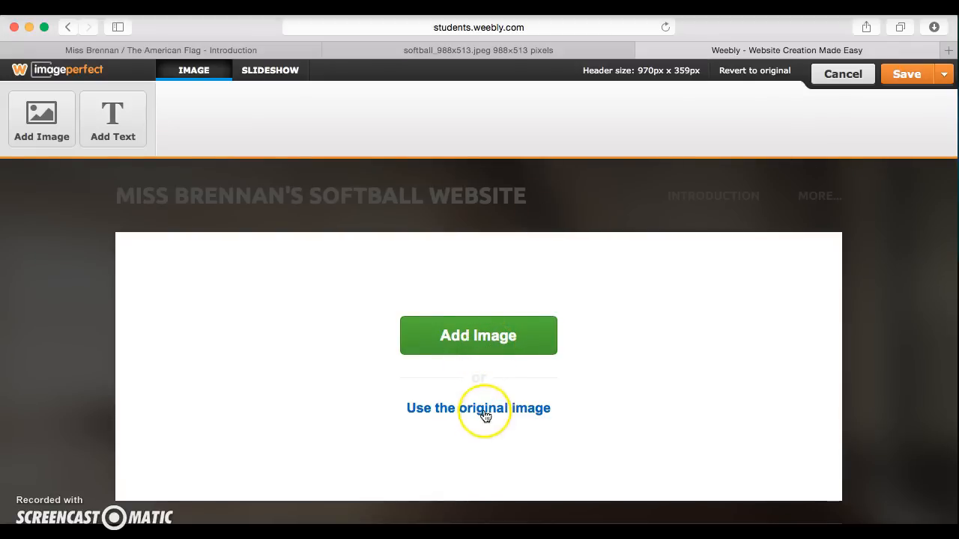
click(465, 331)
click(758, 159)
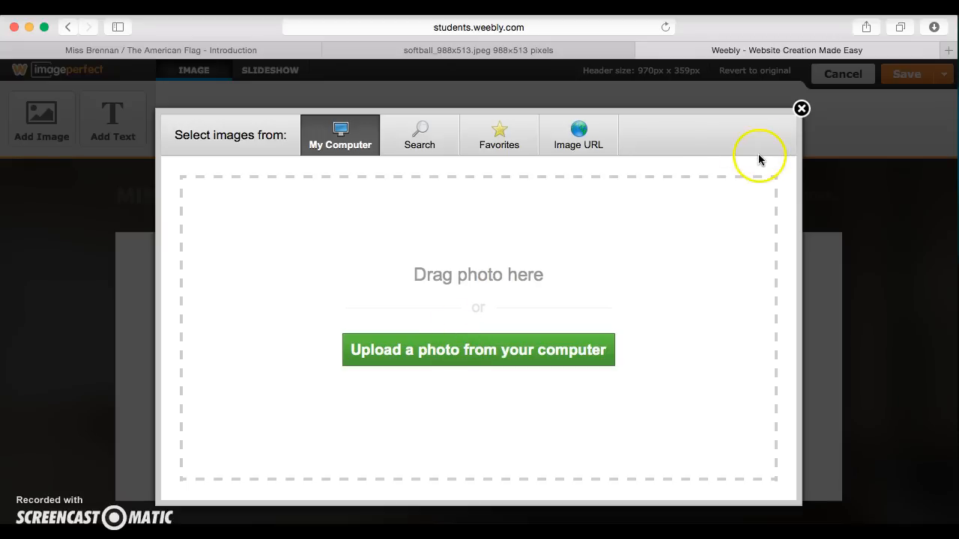
click(800, 109)
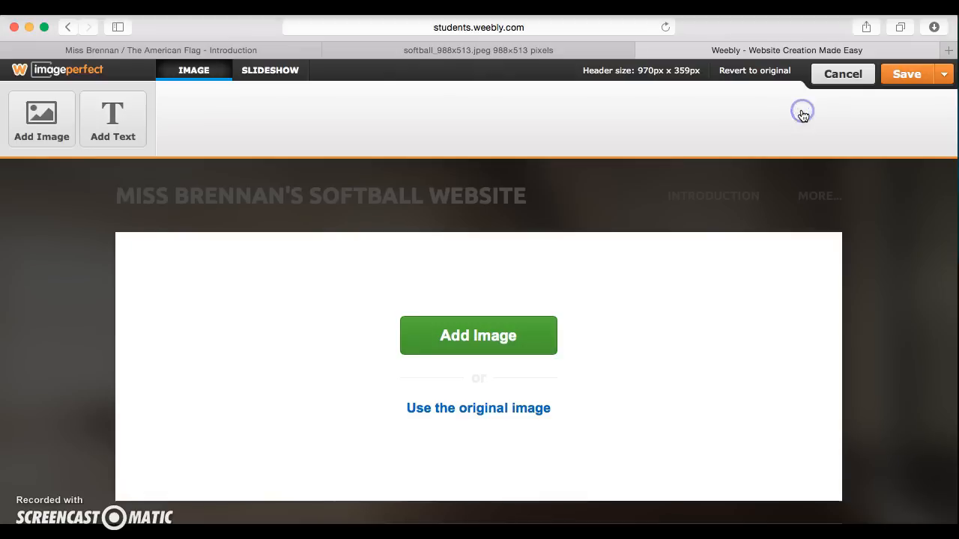
click(945, 84)
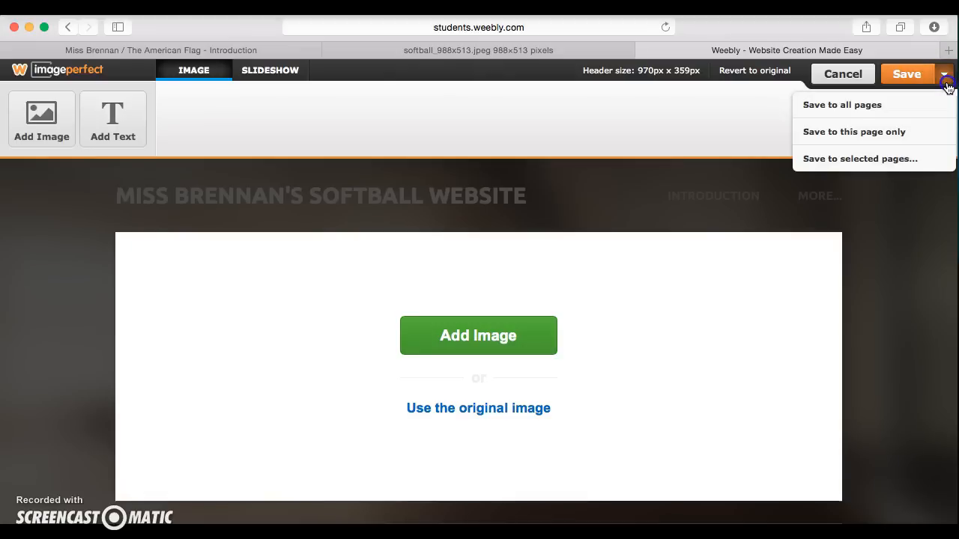
click(860, 108)
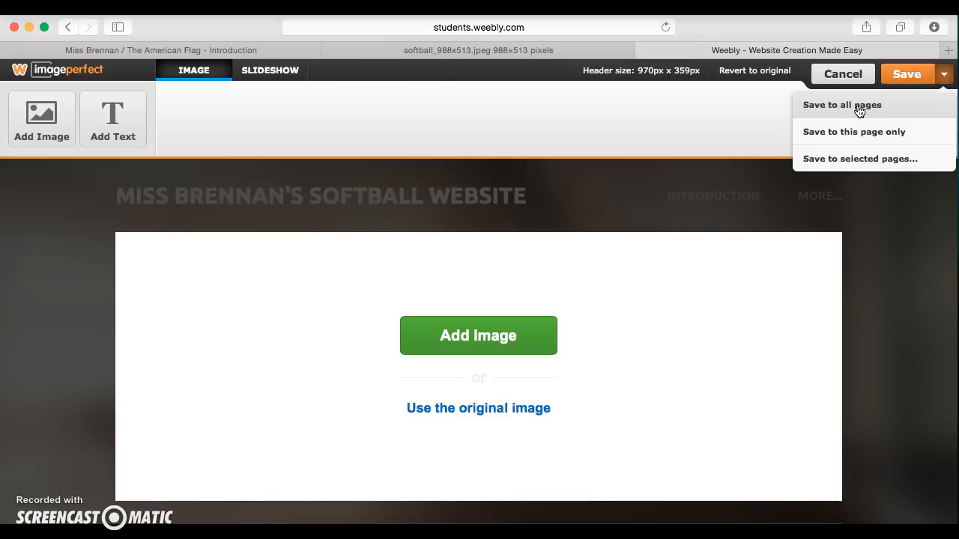
Step: Glance at the softball image, then cancel the header image editor without saving
click(531, 49)
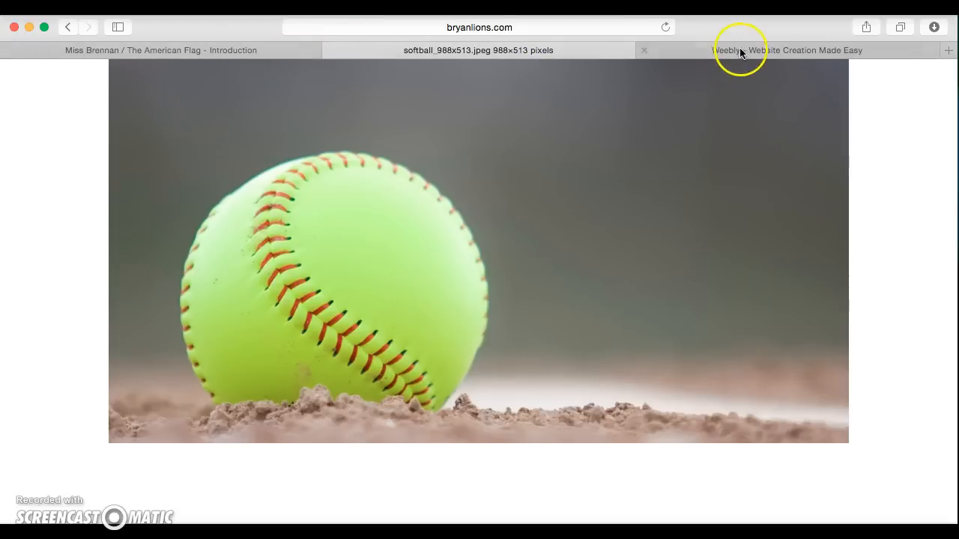
click(739, 50)
click(824, 72)
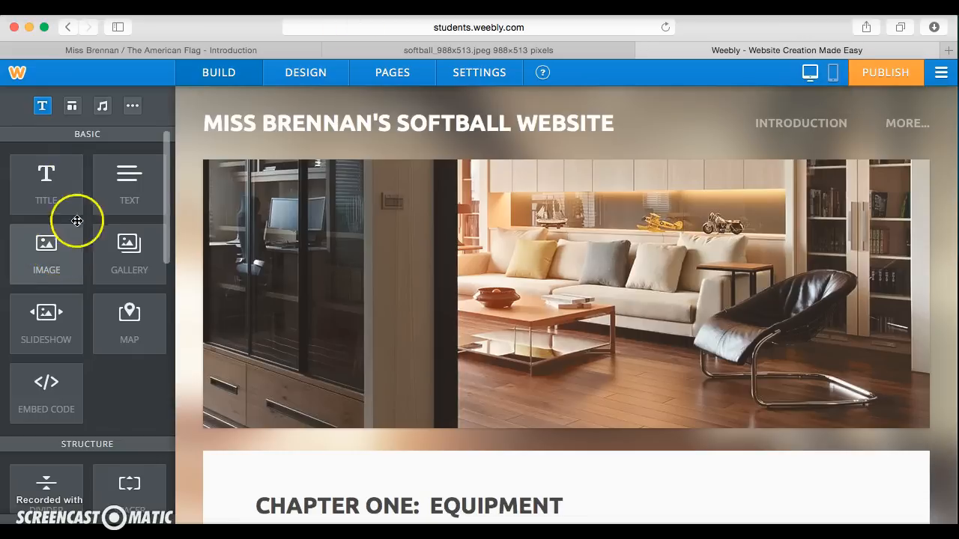
Step: Browse the Structure, Media and More elements without adding any, then bring up PAGES settings
drag(53, 185, 47, 327)
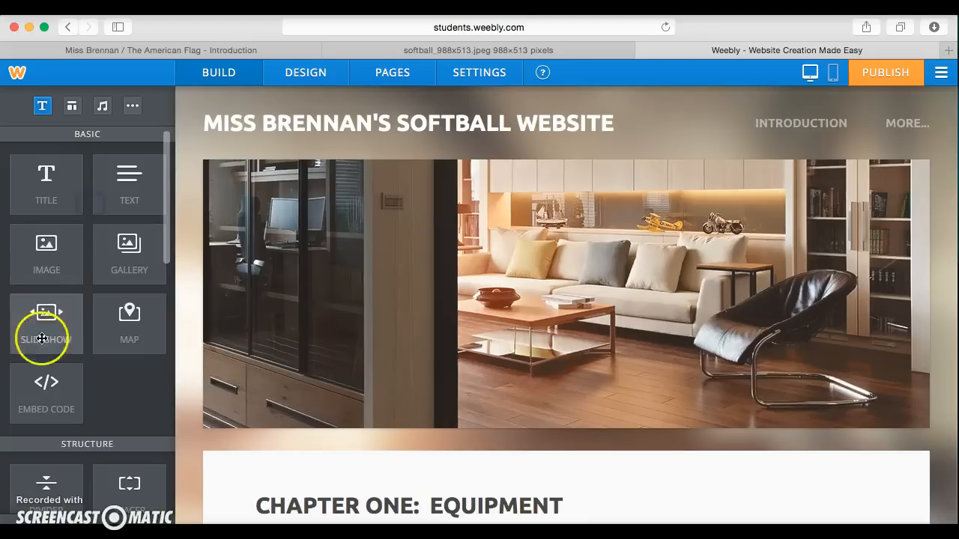
scroll(50, 327, down, 1)
scroll(50, 327, down, 10)
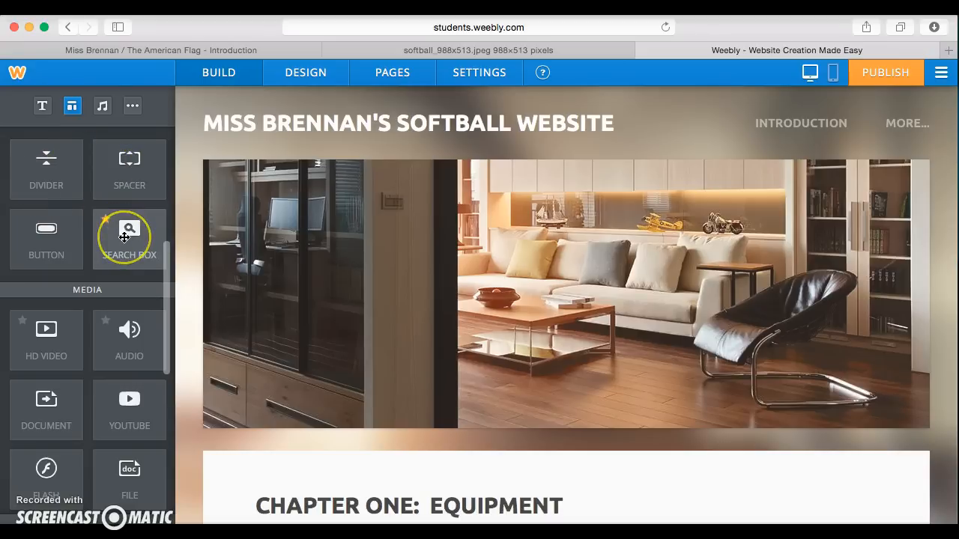
click(55, 252)
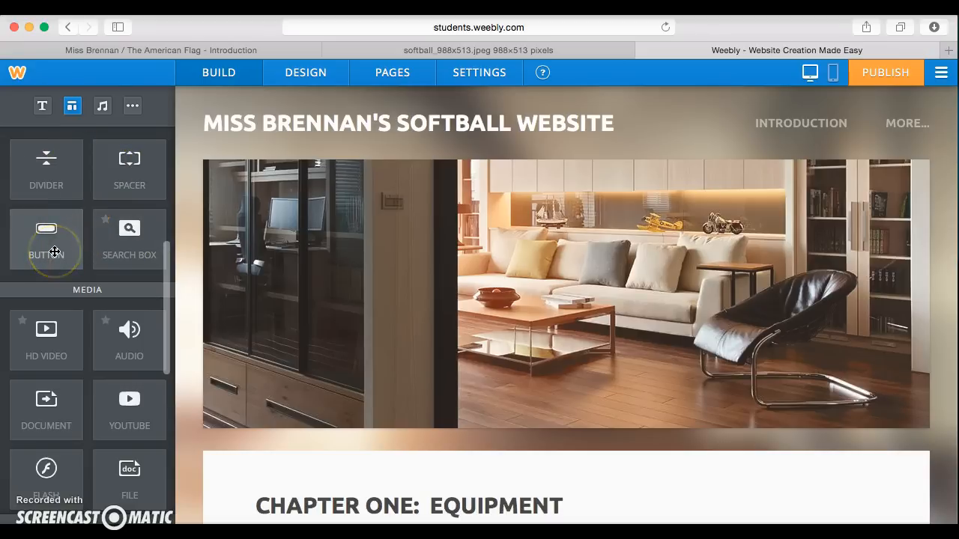
scroll(90, 405, down, 5)
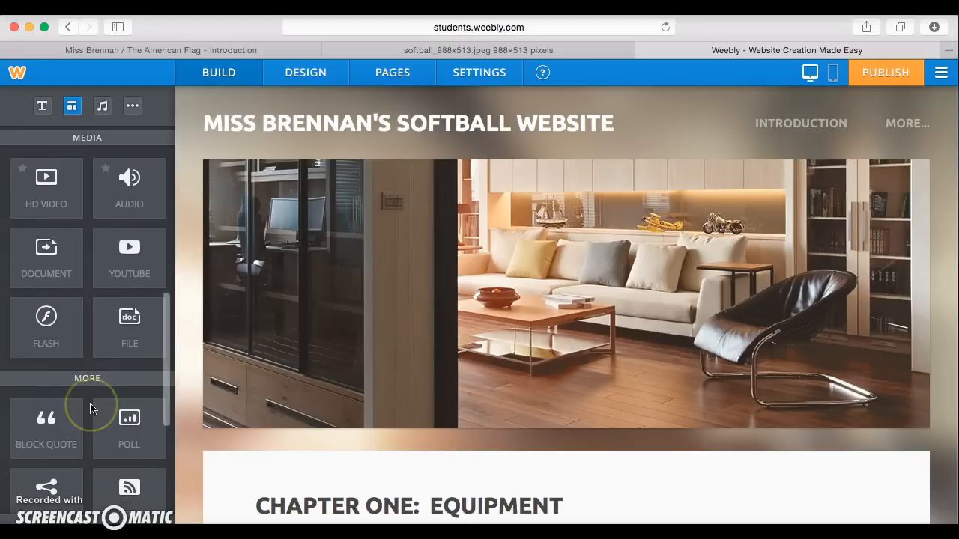
scroll(77, 328, up, 10)
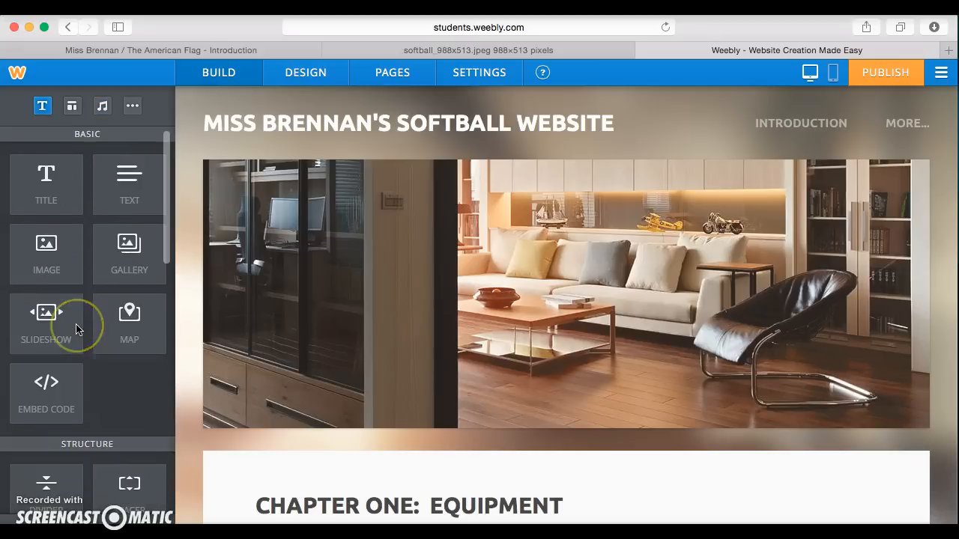
scroll(77, 329, down, 5)
scroll(76, 330, down, 5)
drag(132, 337, 700, 124)
click(381, 78)
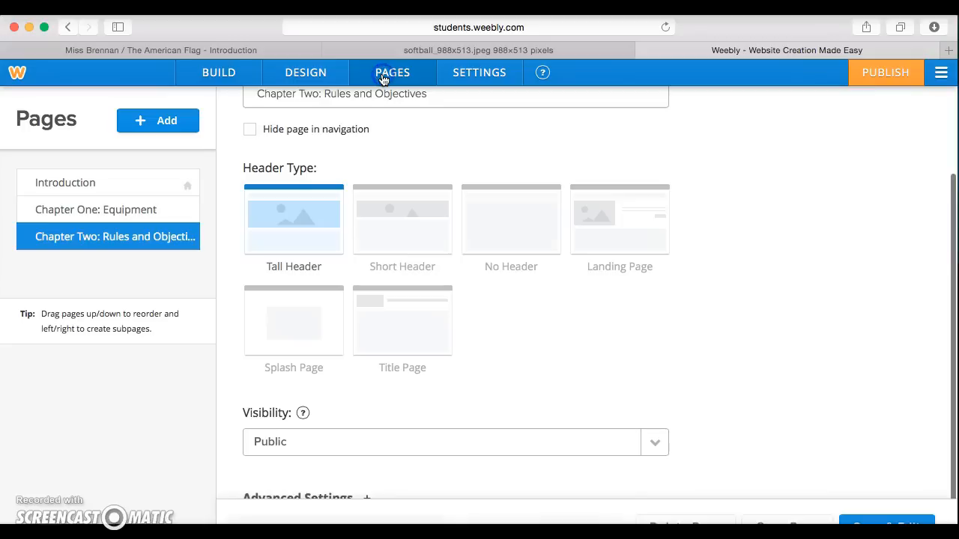
Step: Browse the Design tab's font options, then go back to Build mode without changing anything
click(310, 76)
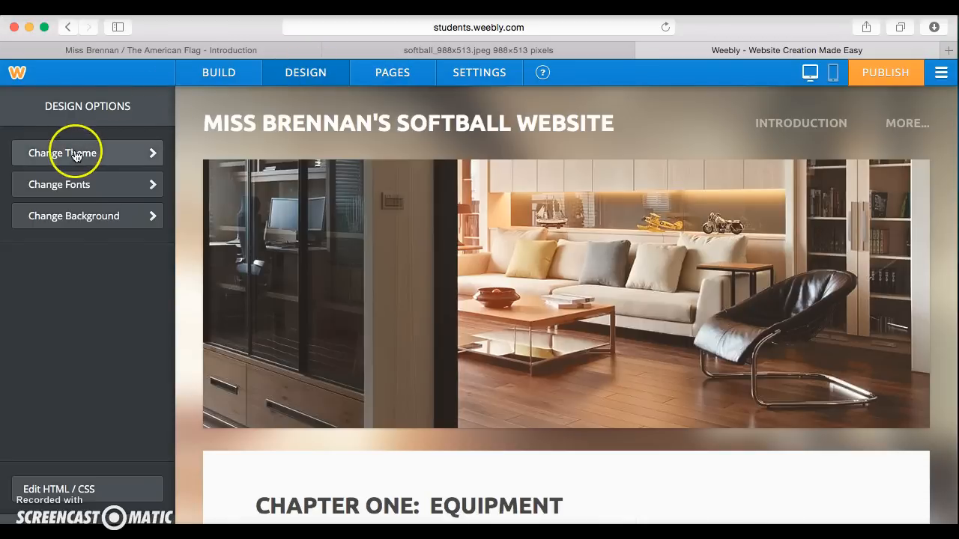
click(75, 189)
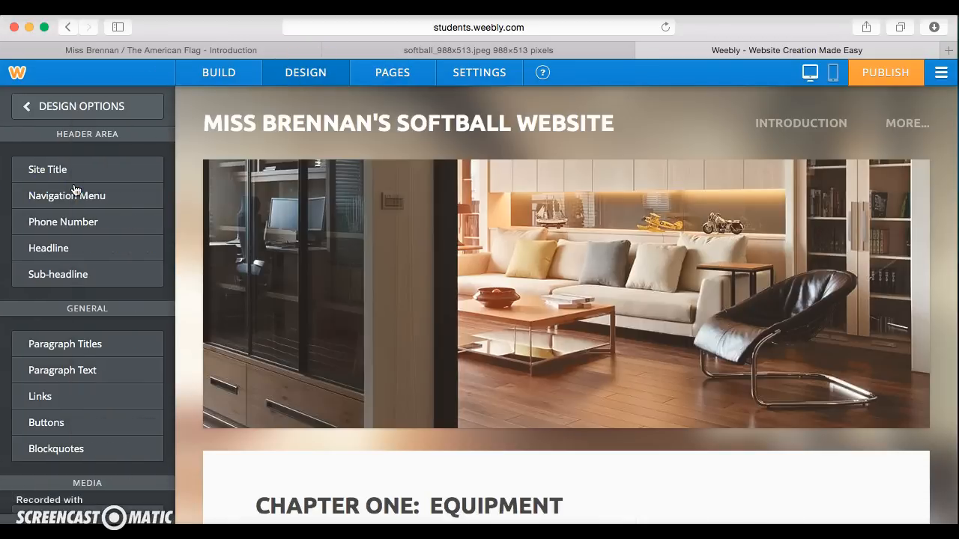
click(221, 74)
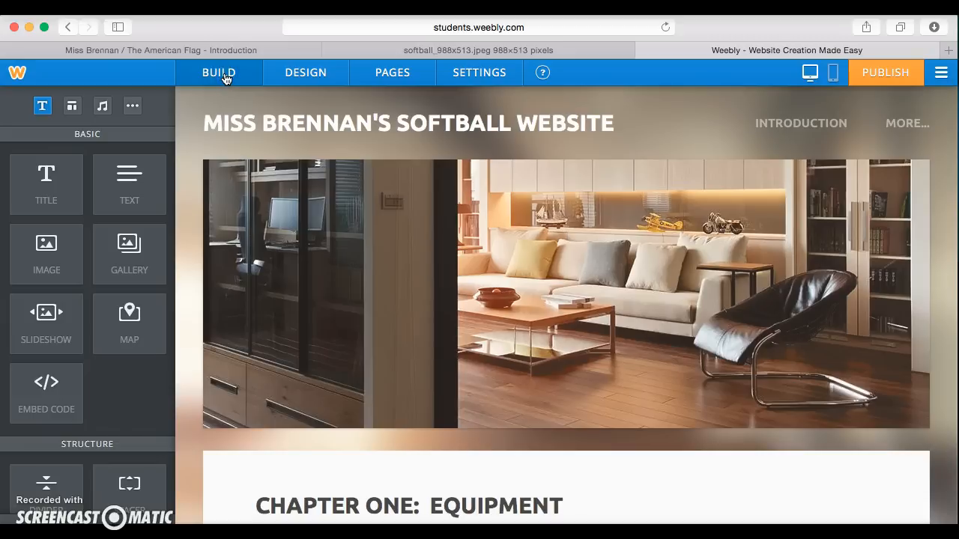
click(227, 78)
Step: Publish the site on the free Weebly subdomain 'missbrennansoftball' and confirm it
click(889, 78)
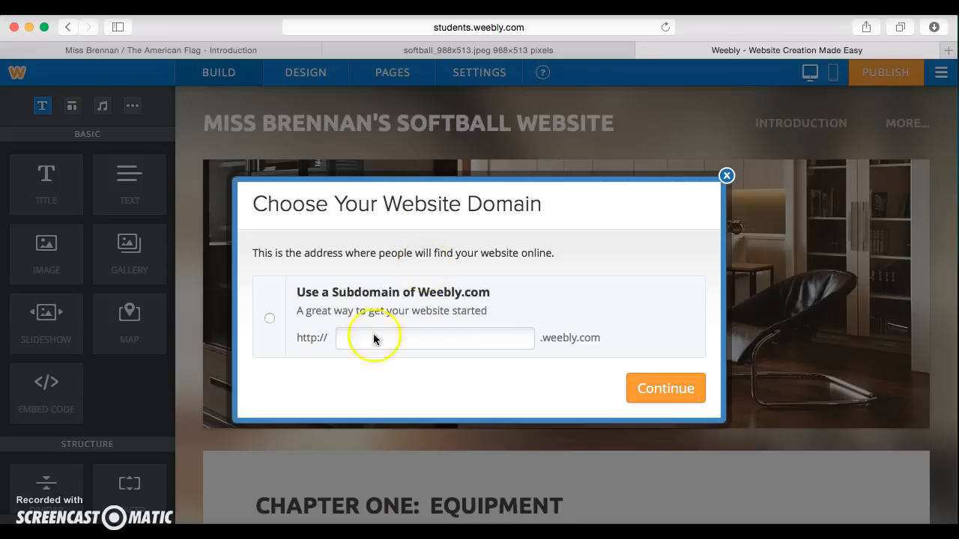
click(270, 318)
click(354, 344)
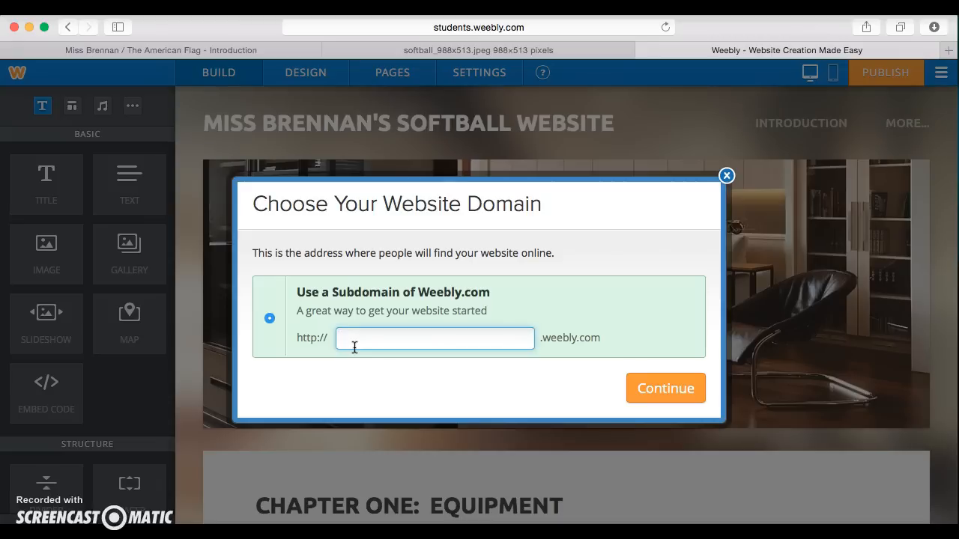
text(missbrennansoftball)
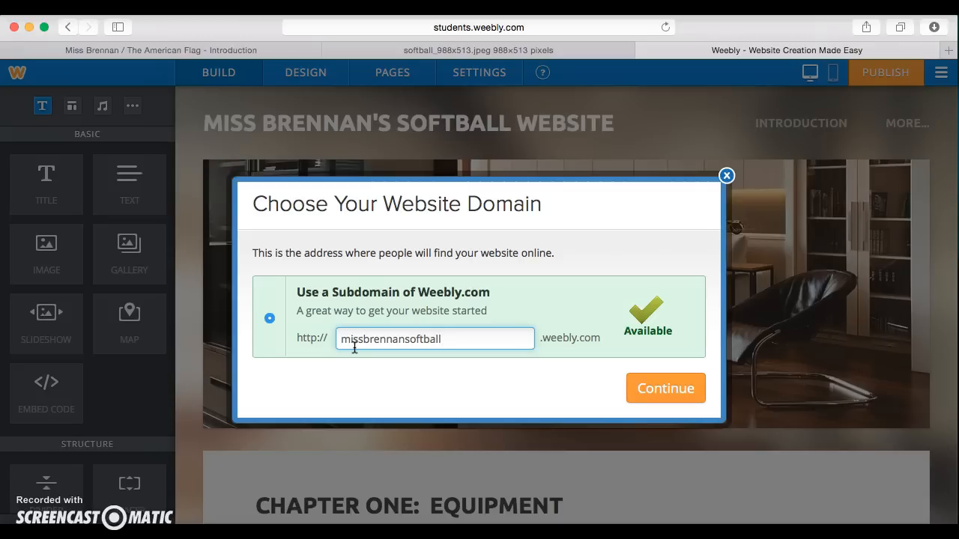
key(BackSpace)
key(BackSpace)
key(BackSpace)
key(BackSpace)
key(BackSpace)
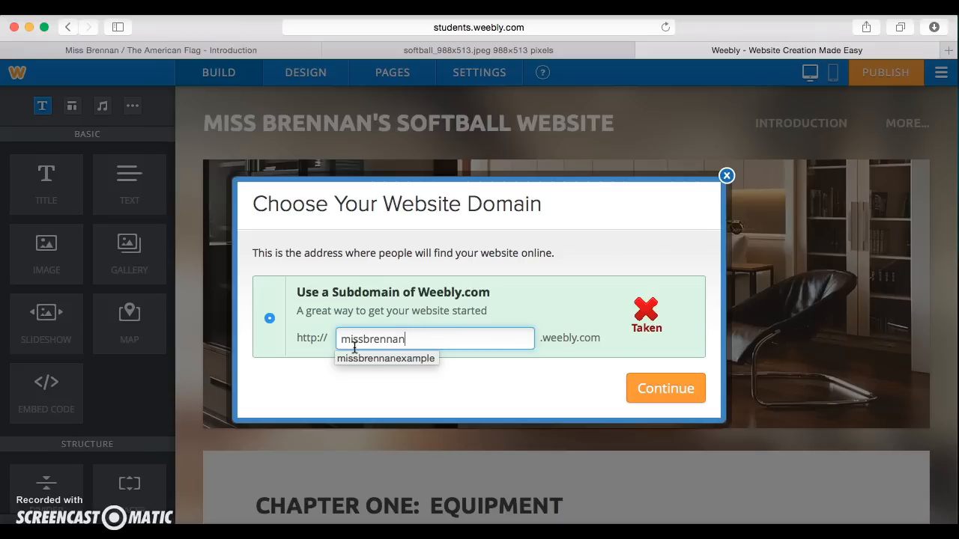
text(softball)
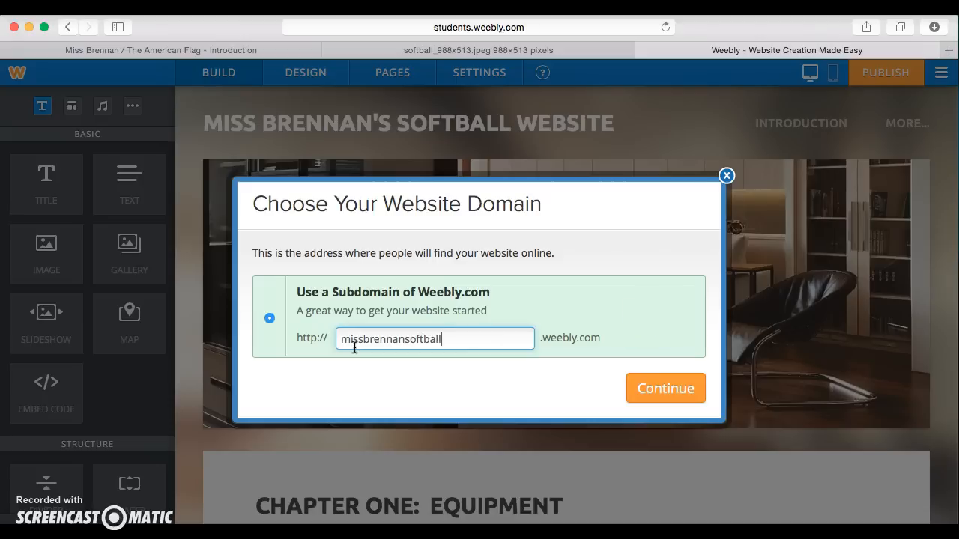
click(650, 405)
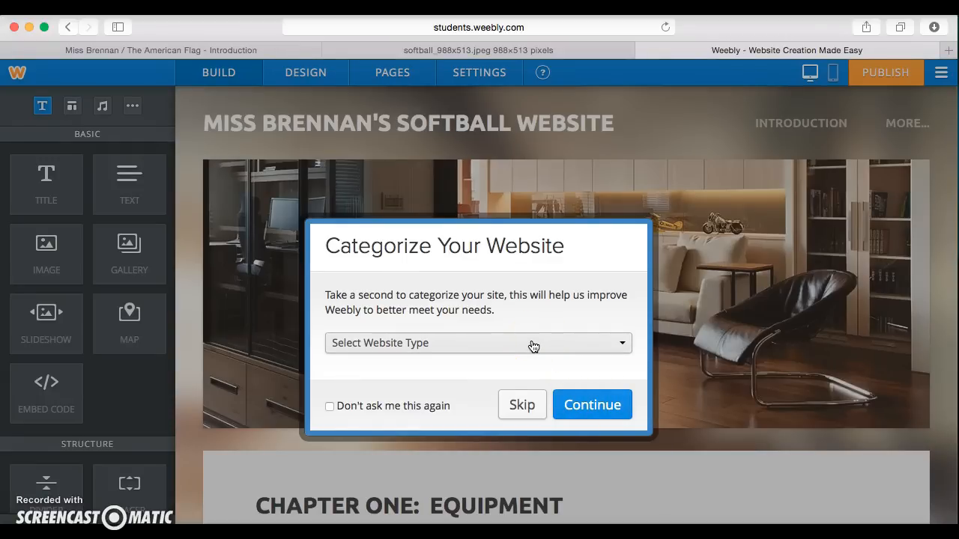
Step: Skip site categorizing with 'Don't ask me this again' and finish publishing to missbrennansoftball.weebly.com
click(330, 406)
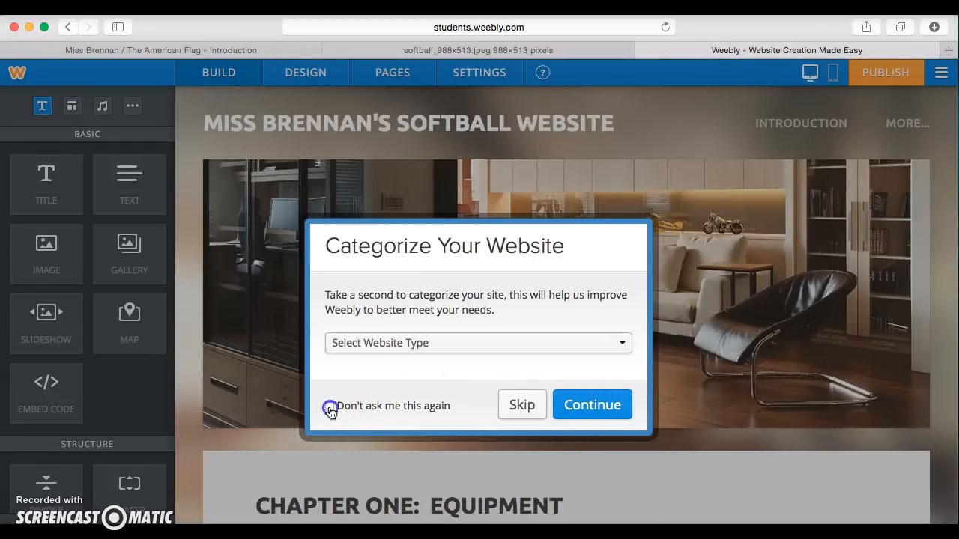
click(602, 412)
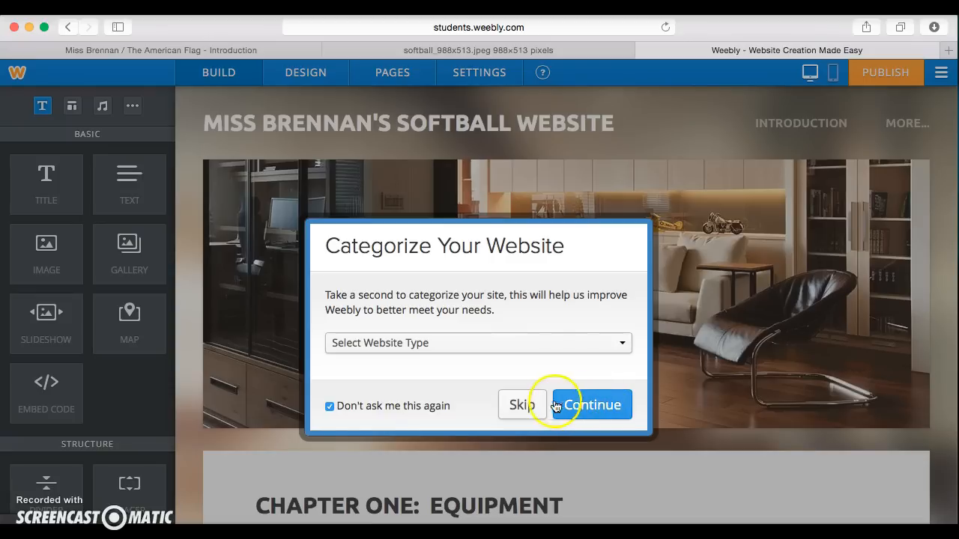
click(602, 405)
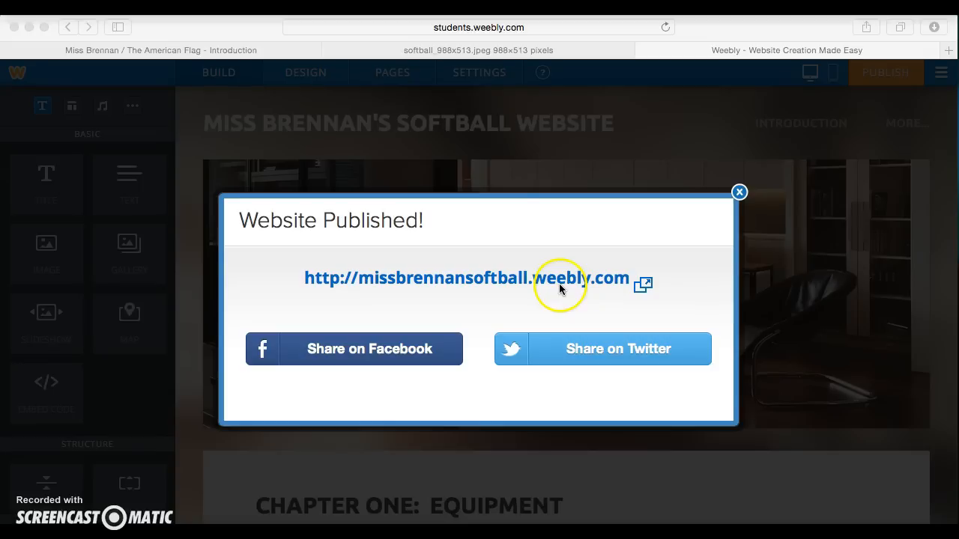
click(503, 50)
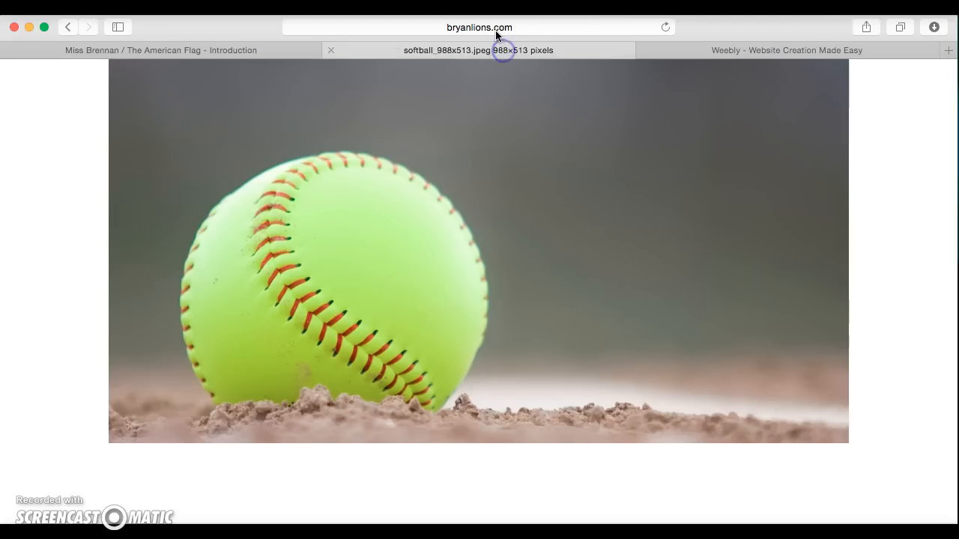
Step: Load the live site at missbrennansoftball.weebly.com in Safari and look over its home page
click(495, 28)
text(missbrennansoftball.weebly.com)
key(Return)
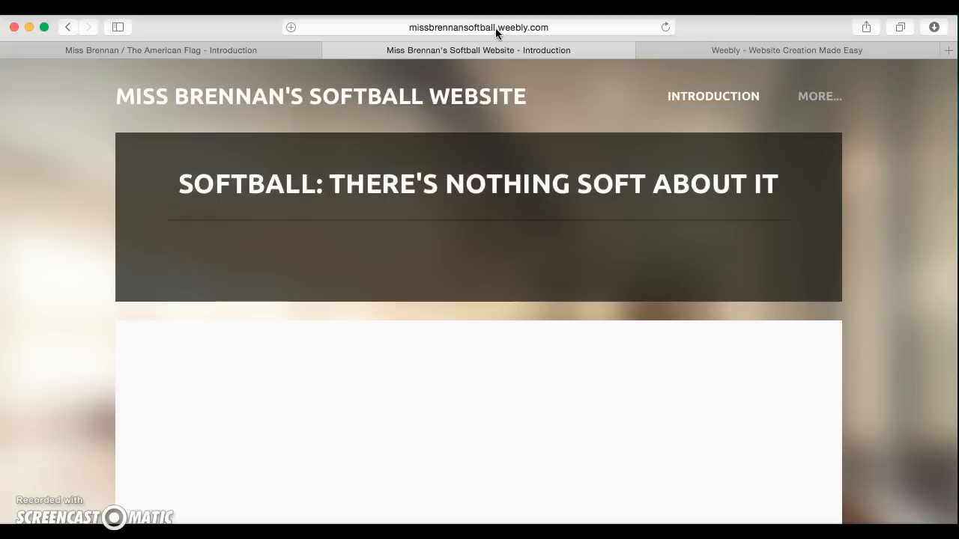
scroll(480, 274, down, 5)
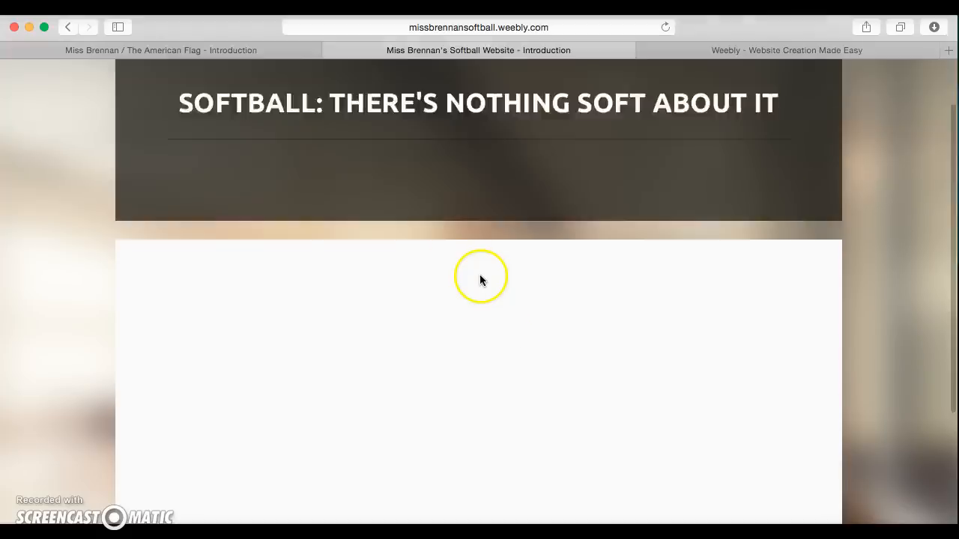
scroll(504, 227, up, 5)
Step: Open the live Chapter One: Equipment page from the MORE menu and review its sentence and photo
mouse_move(823, 83)
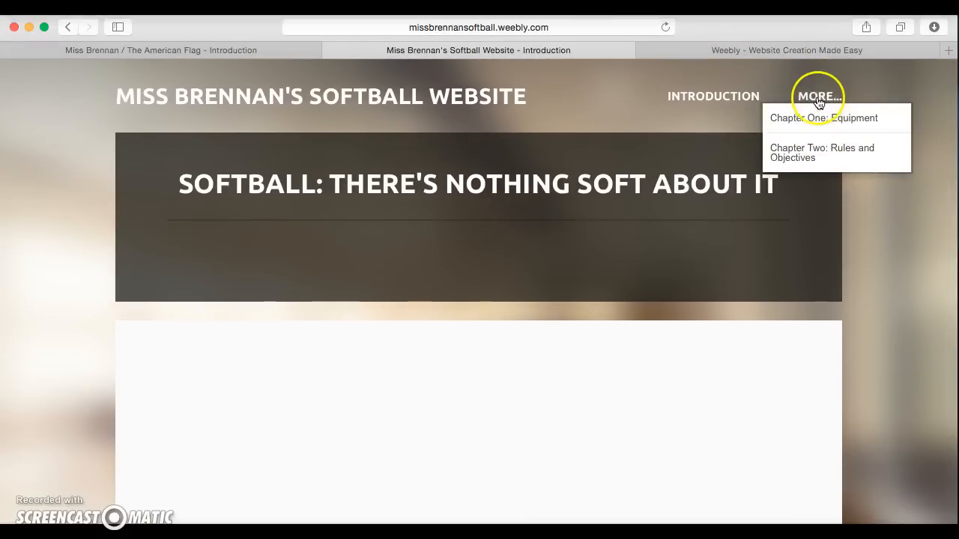
click(819, 124)
click(524, 292)
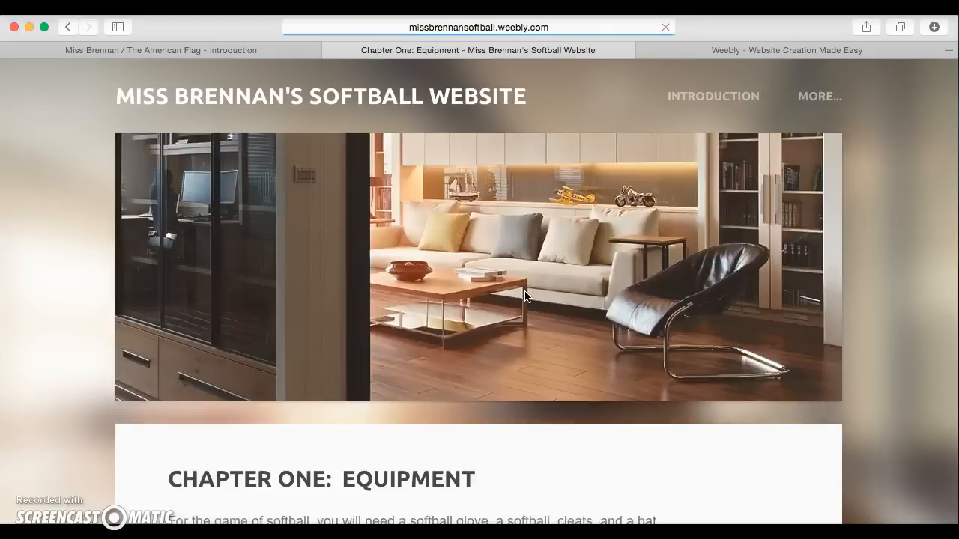
scroll(524, 296, down, 10)
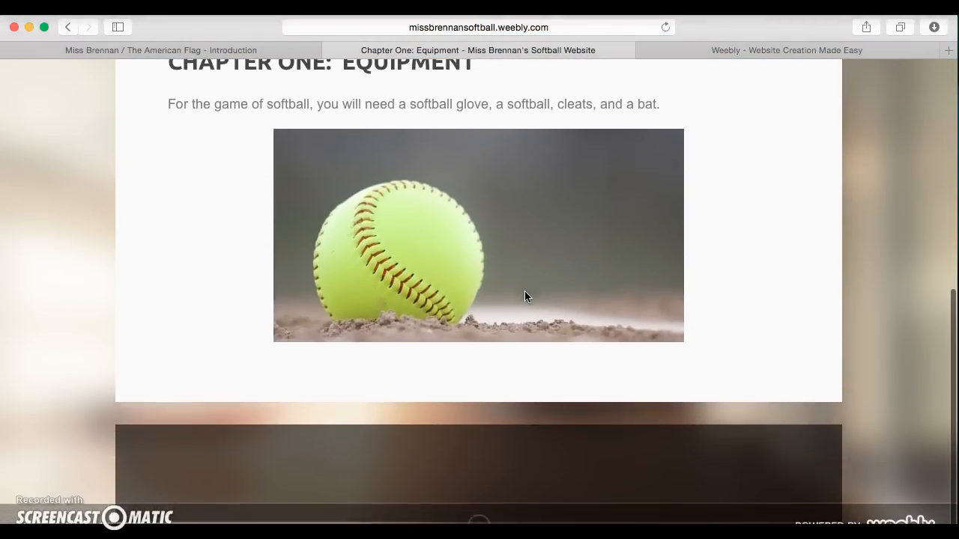
scroll(525, 290, up, 10)
click(313, 81)
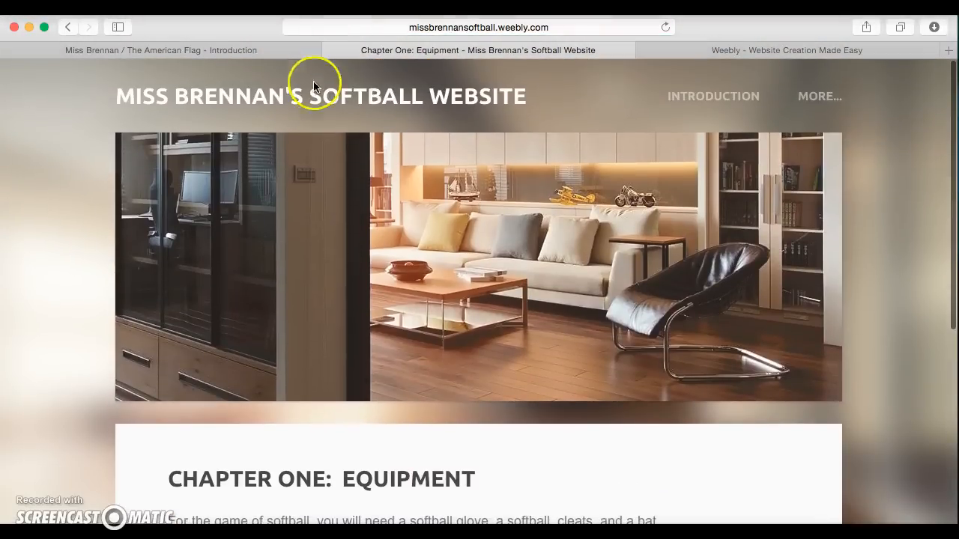